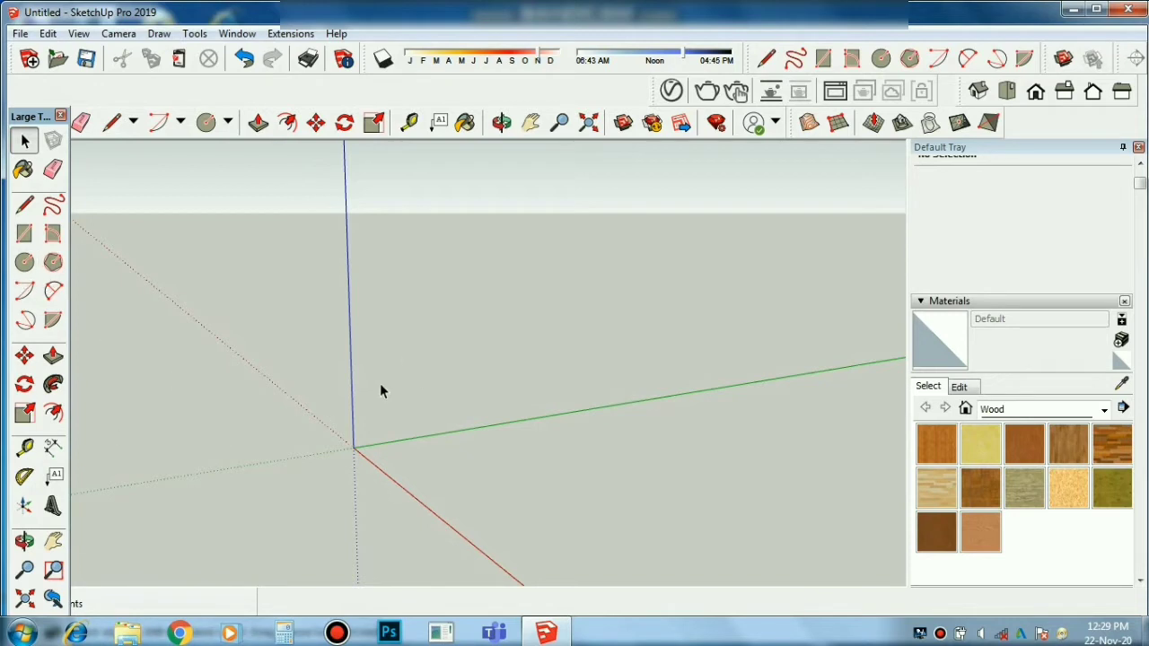
Draw a horizontal circle with a radius of about 1' 11" centred on the green axis, away from the origin
{"action": "key", "text": "c"}
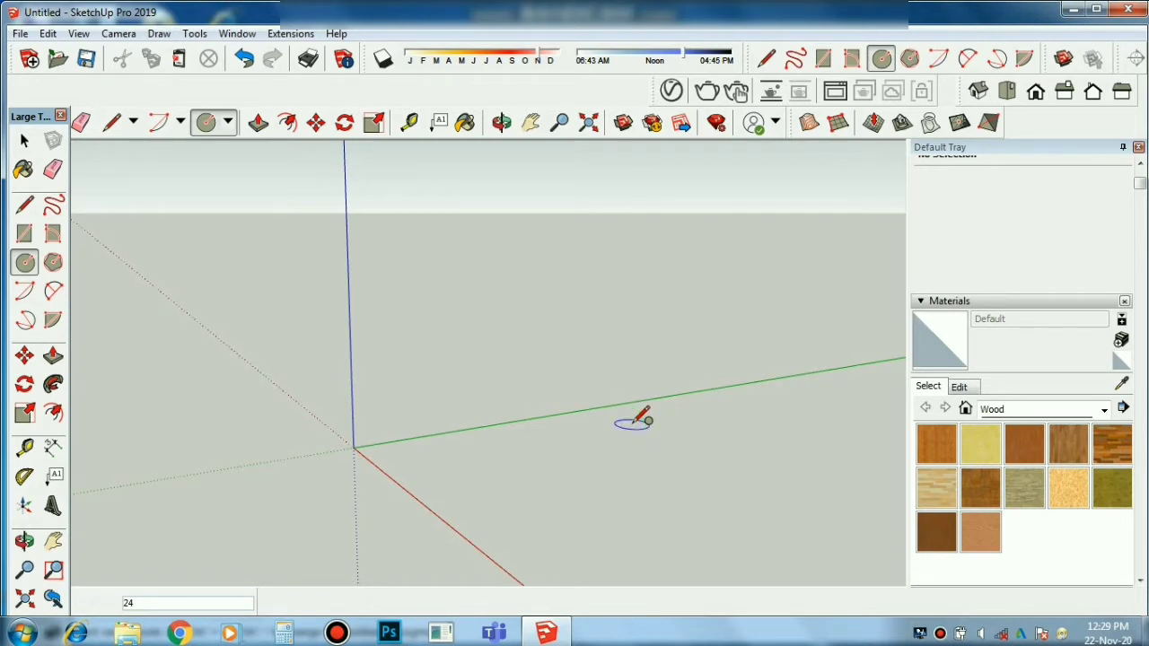
{"action": "key", "text": "Left"}
{"action": "key", "text": "Up"}
{"action": "key", "text": "Right"}
{"action": "key", "text": "Left"}
{"action": "key", "text": "Left"}
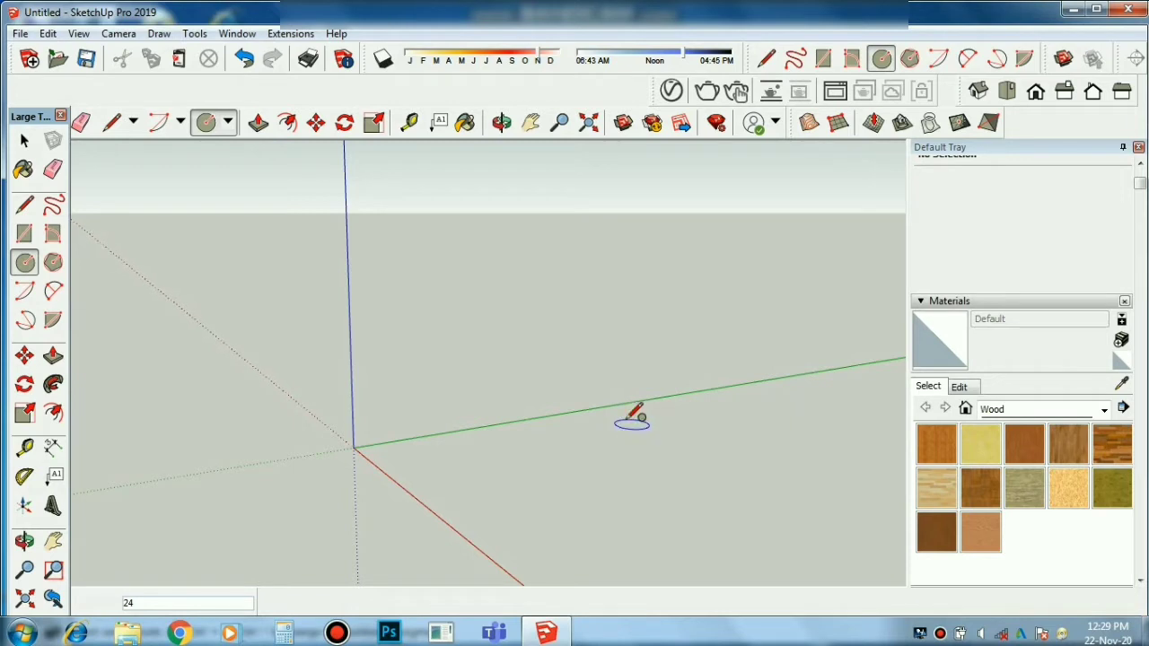
{"action": "left_click", "coordinate": [542, 413]}
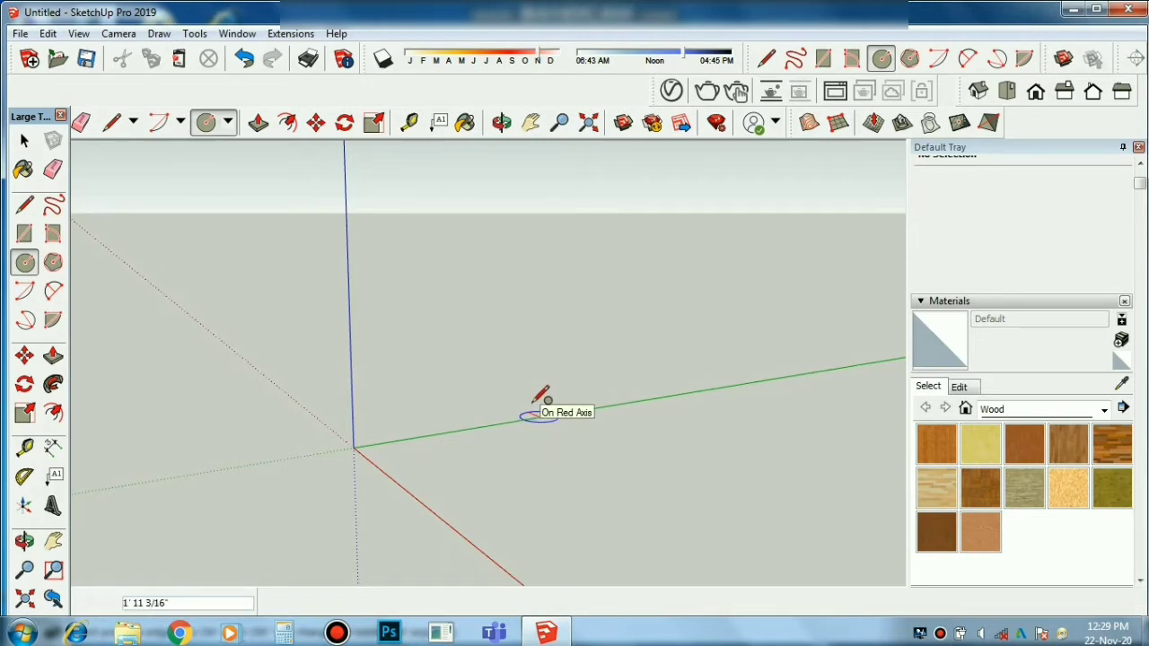
{"action": "left_click", "coordinate": [536, 402]}
{"action": "key", "text": "space"}
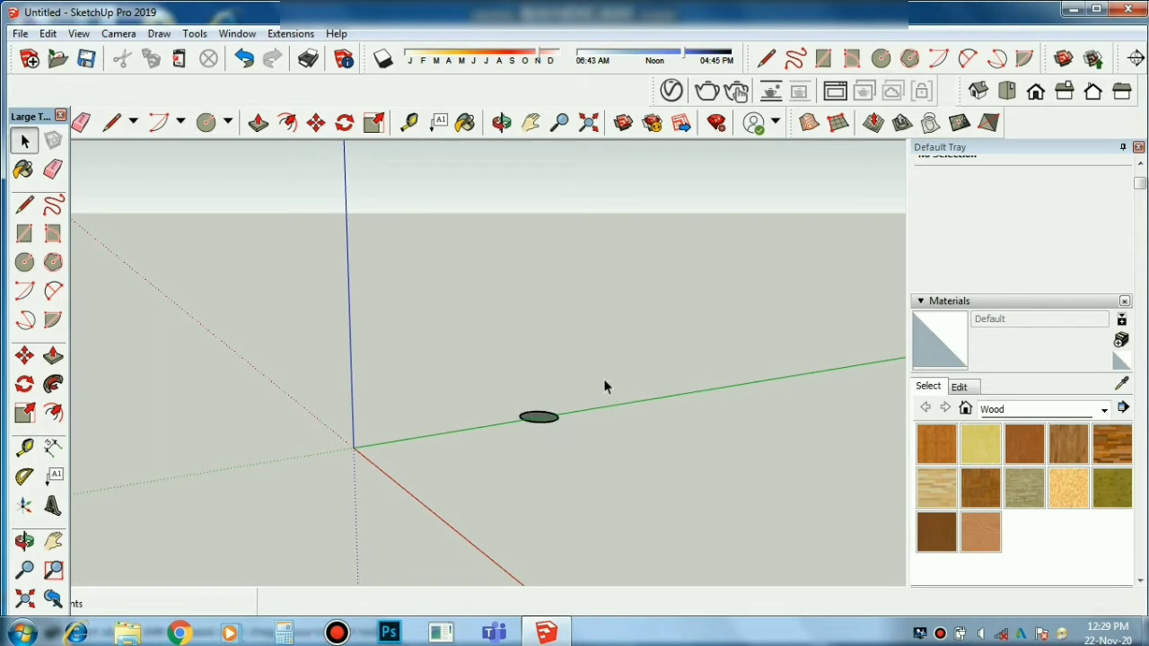
Draw a four-segment line path from the circle's centre: about 9' 6" up, along the green axis, up again, and about 29' back
{"action": "scroll", "coordinate": [623, 381], "scroll_direction": "up", "scroll_amount": 3}
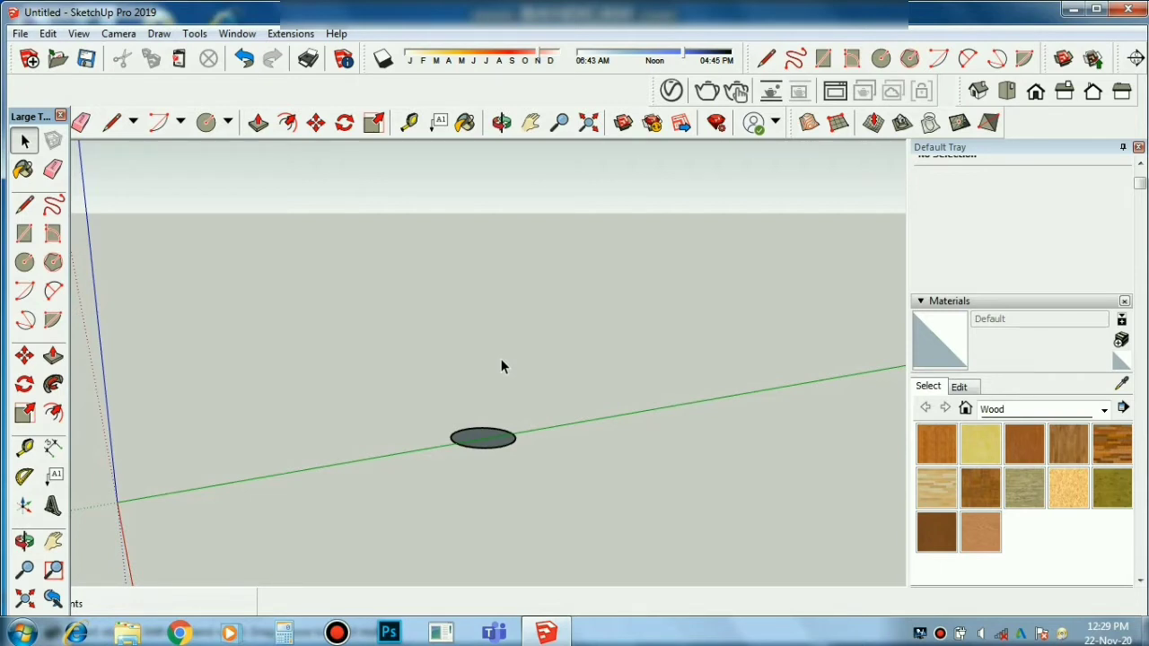
{"action": "key", "text": "l"}
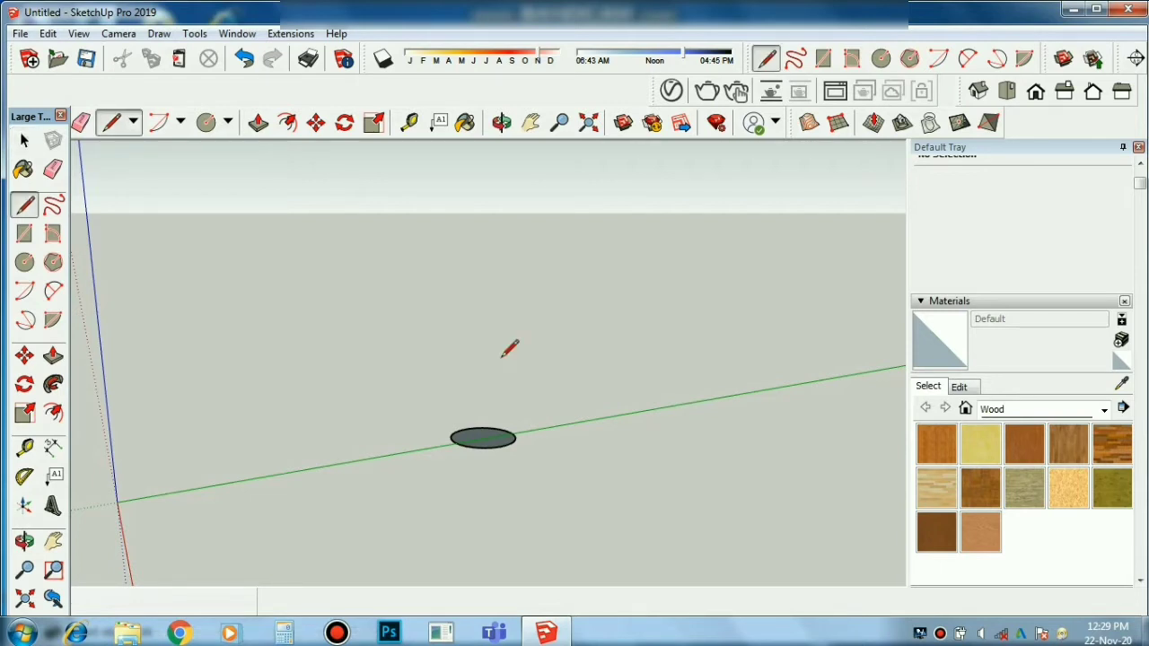
{"action": "left_click", "coordinate": [483, 436]}
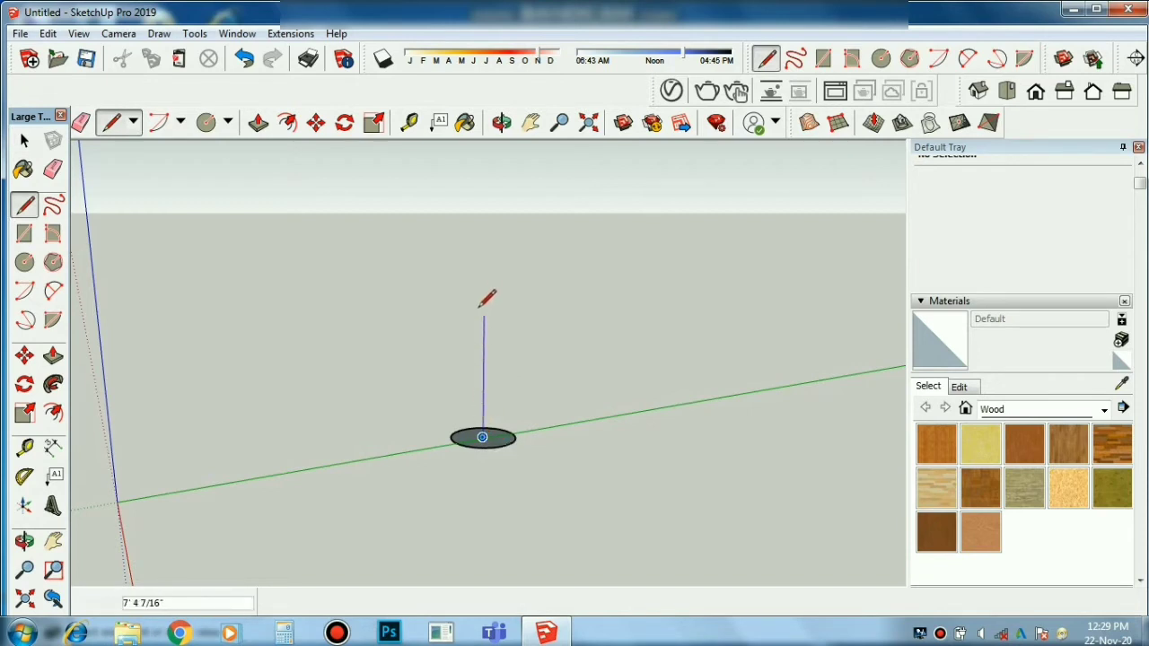
{"action": "left_click", "coordinate": [484, 276]}
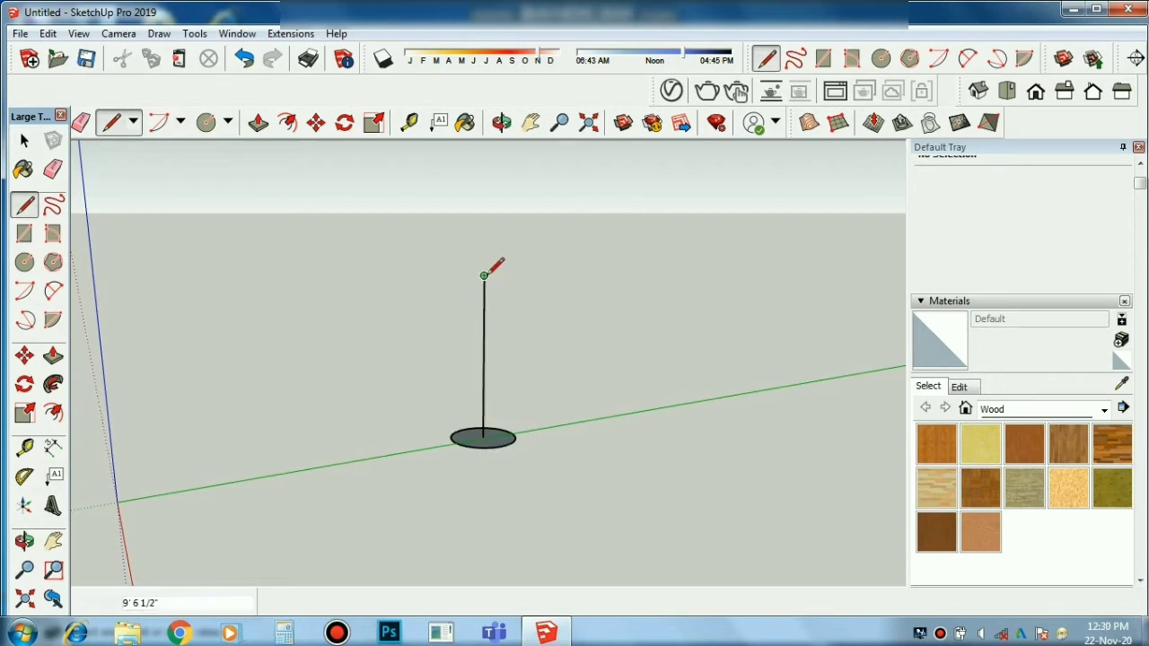
{"action": "left_click", "coordinate": [812, 260]}
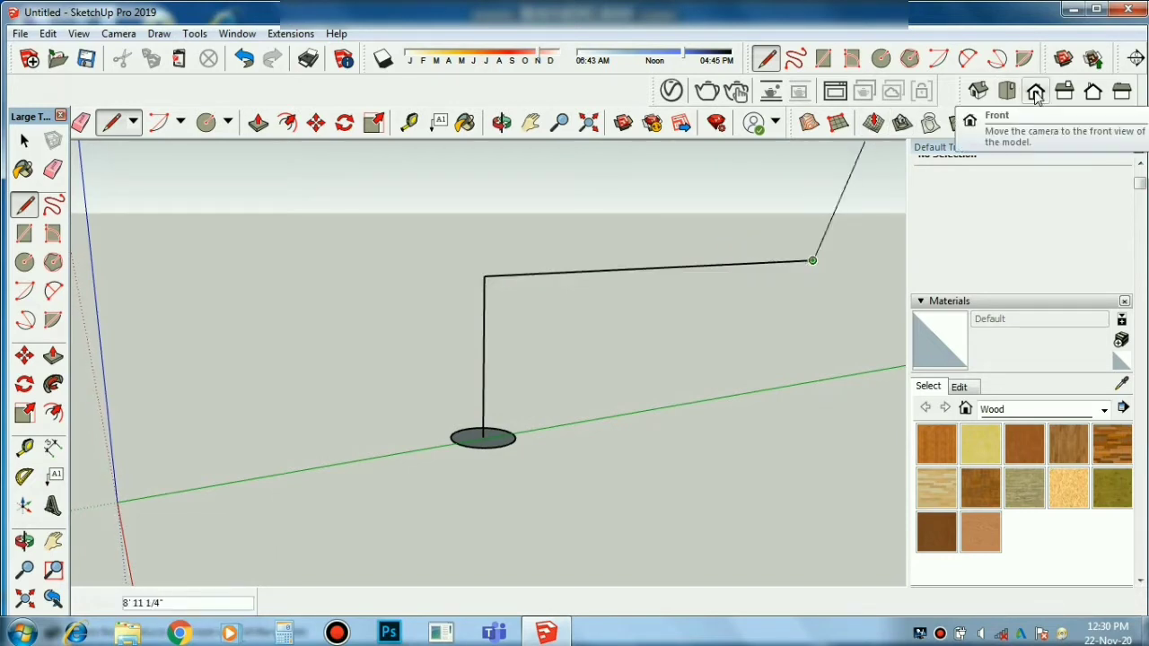
{"action": "left_click", "coordinate": [978, 94]}
{"action": "left_click", "coordinate": [977, 93]}
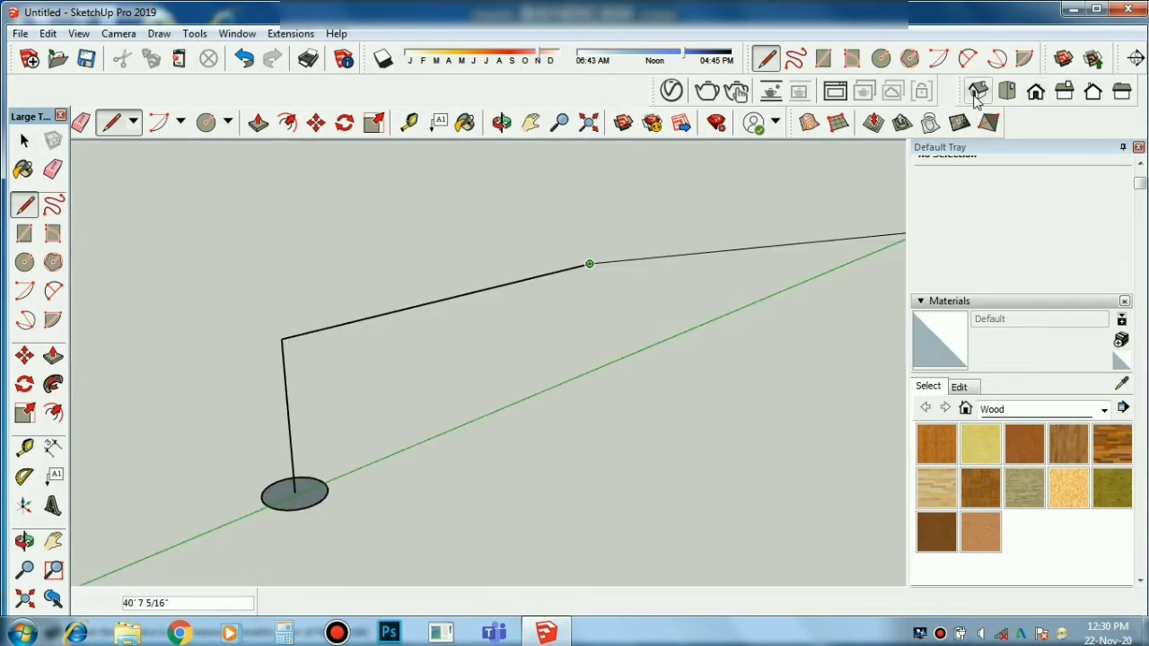
{"action": "left_click", "coordinate": [595, 181]}
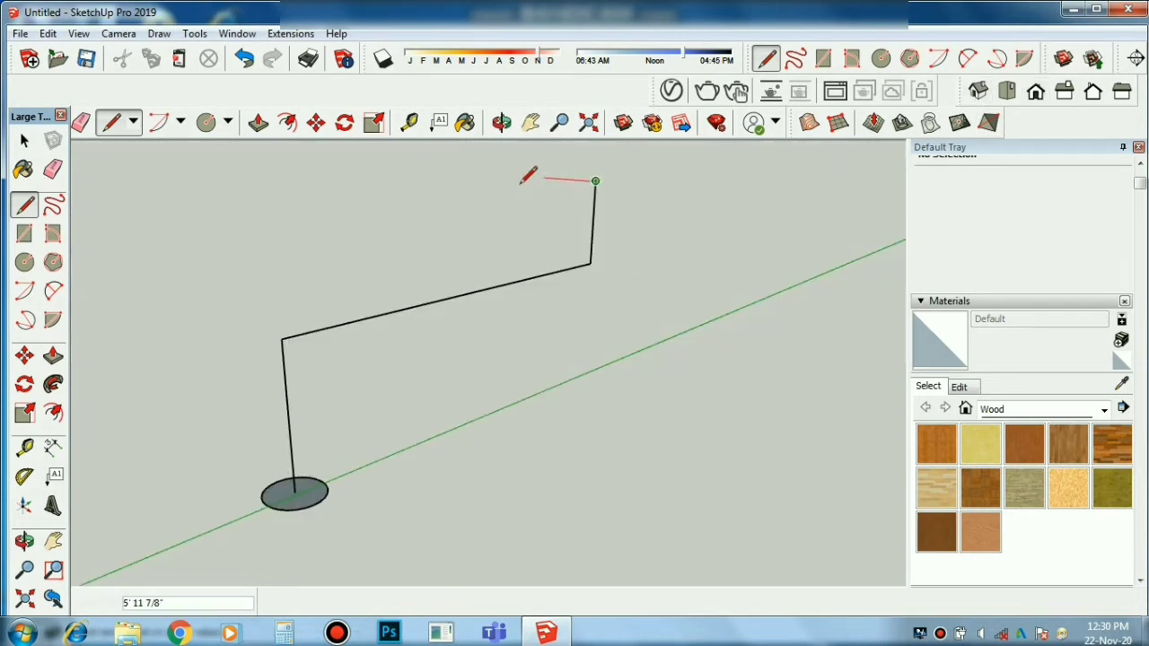
{"action": "left_click", "coordinate": [271, 216]}
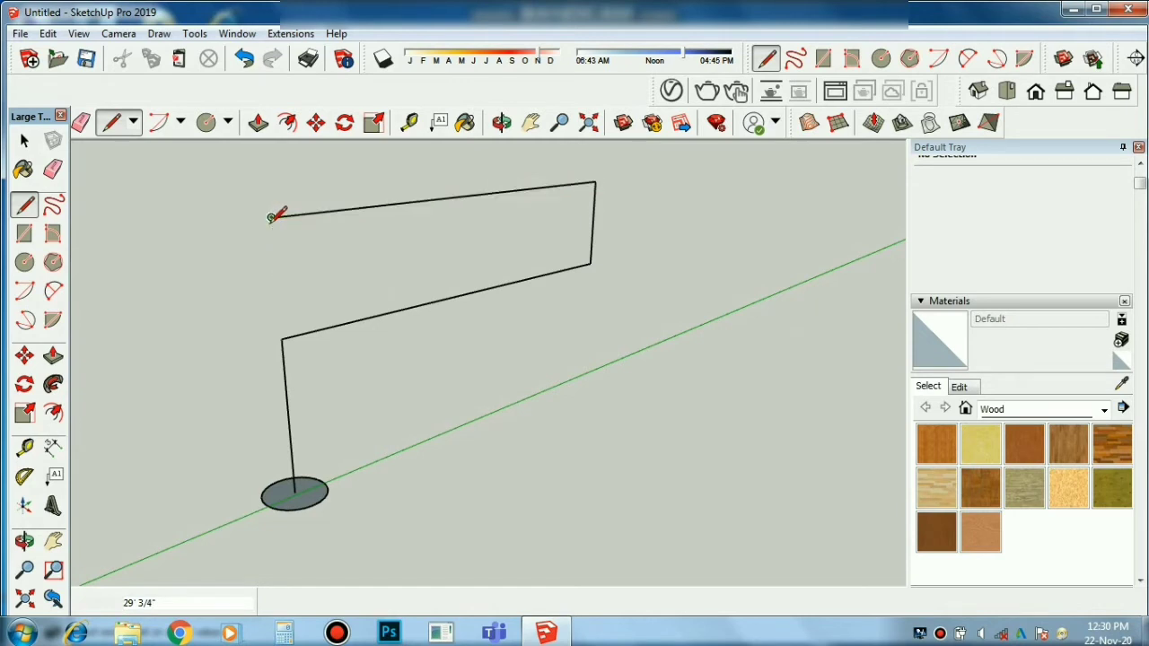
{"action": "key", "text": "space"}
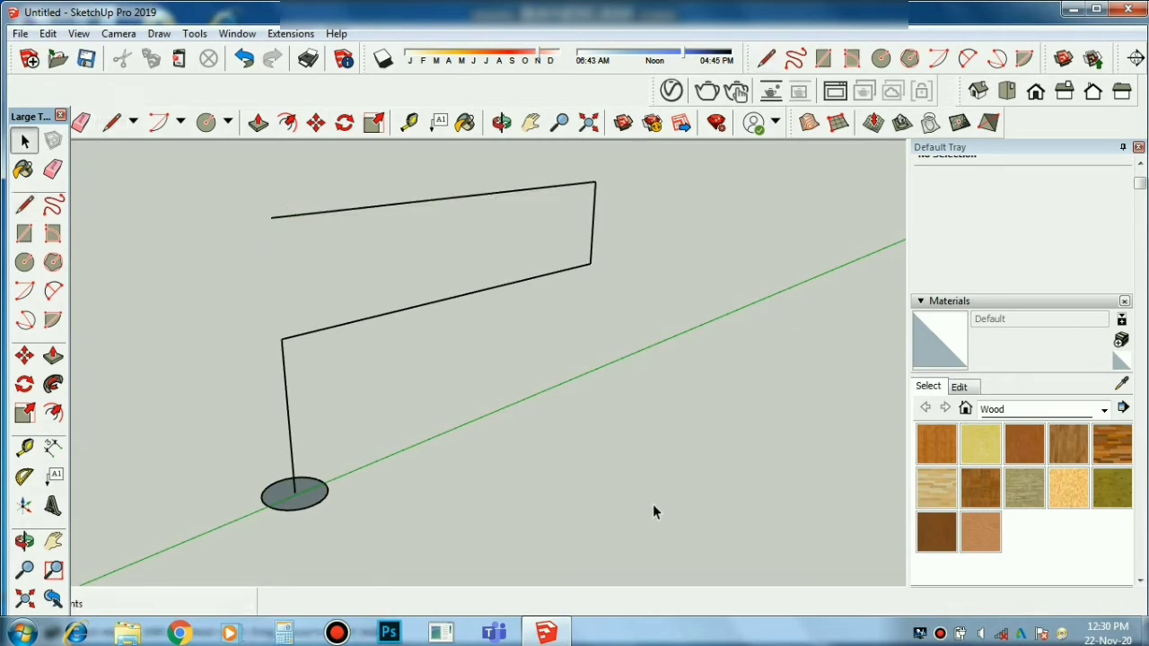
Sweep the circle along the whole four-segment line path with Follow Me to form a bent pipe
{"action": "middle_click_drag", "start_coordinate": [652, 504], "coordinate": [461, 423]}
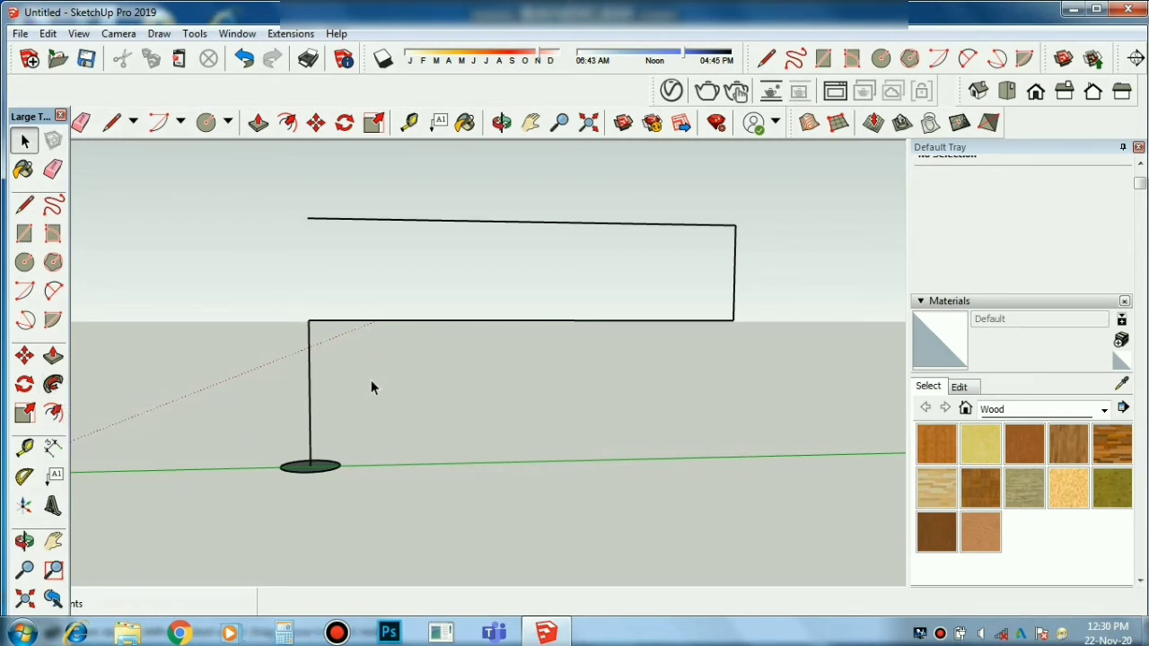
{"action": "middle_click_drag", "start_coordinate": [338, 465], "coordinate": [361, 485]}
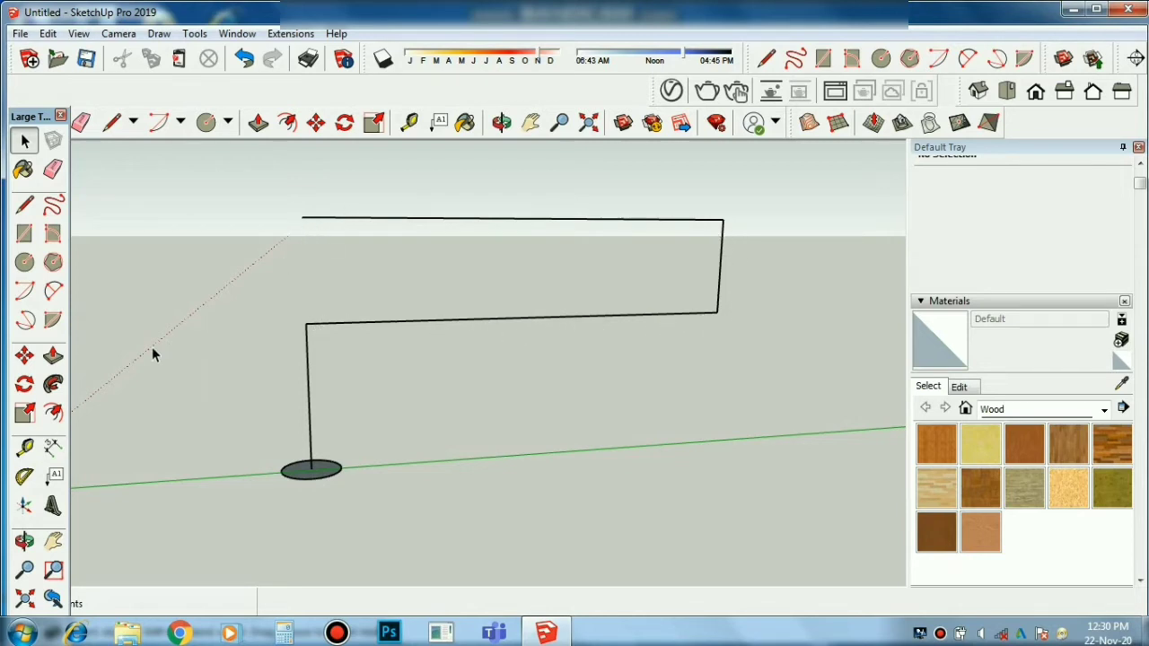
{"action": "left_click", "coordinate": [54, 385]}
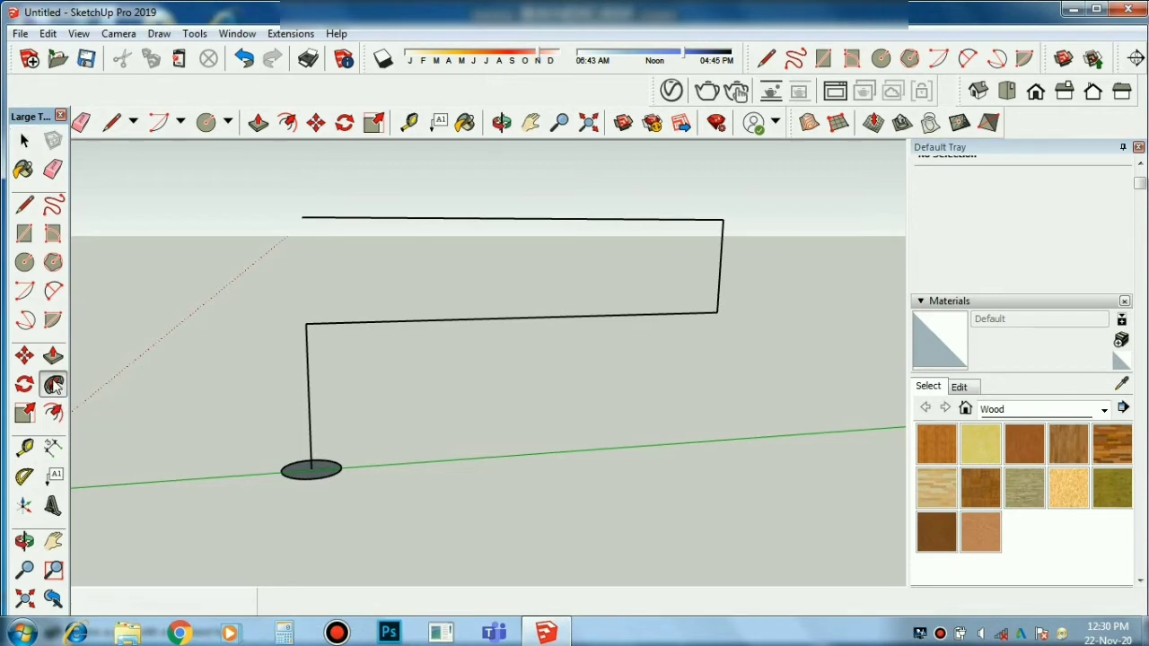
{"action": "left_click", "coordinate": [303, 474]}
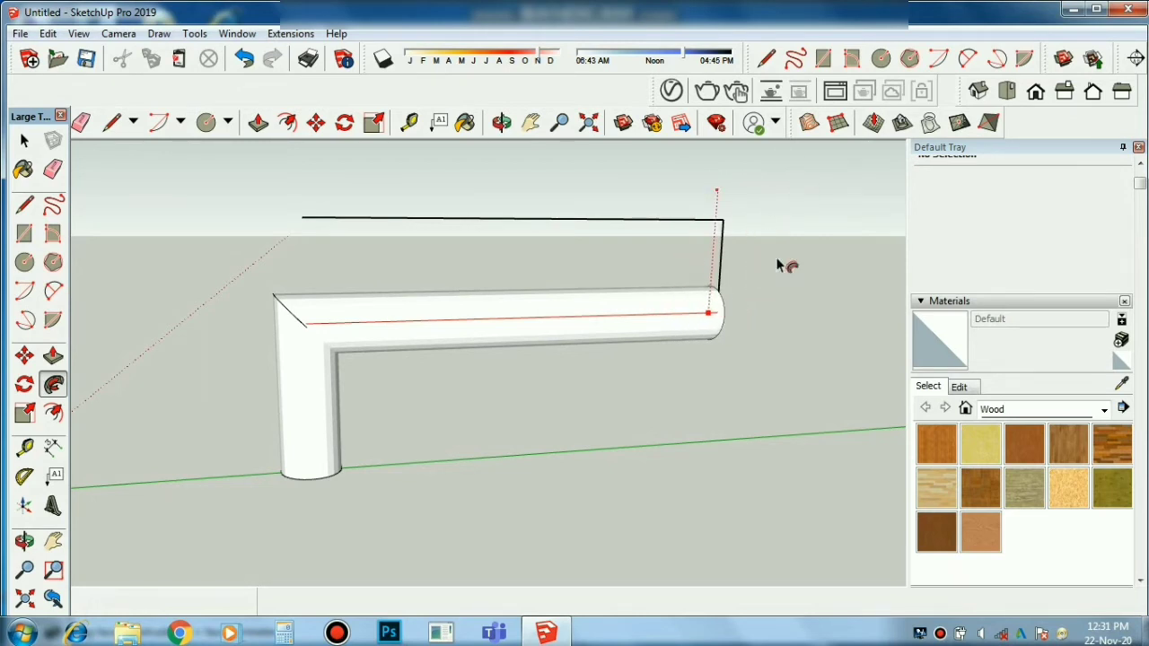
{"action": "middle_click_drag", "start_coordinate": [741, 368], "coordinate": [520, 419]}
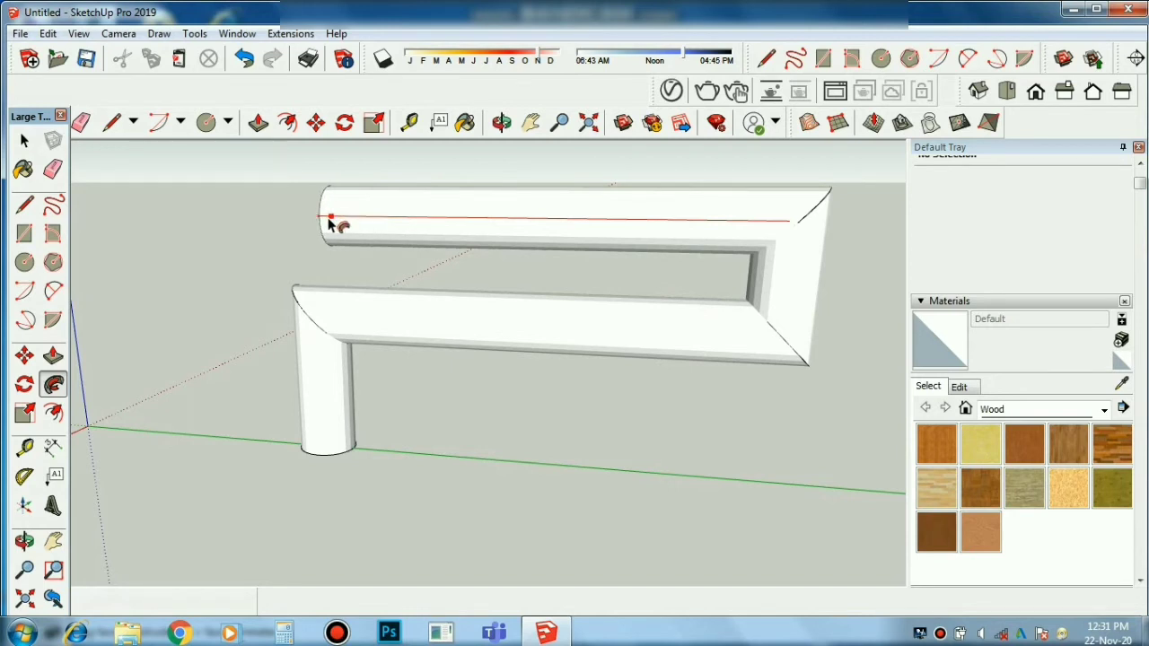
{"action": "left_click", "coordinate": [300, 224]}
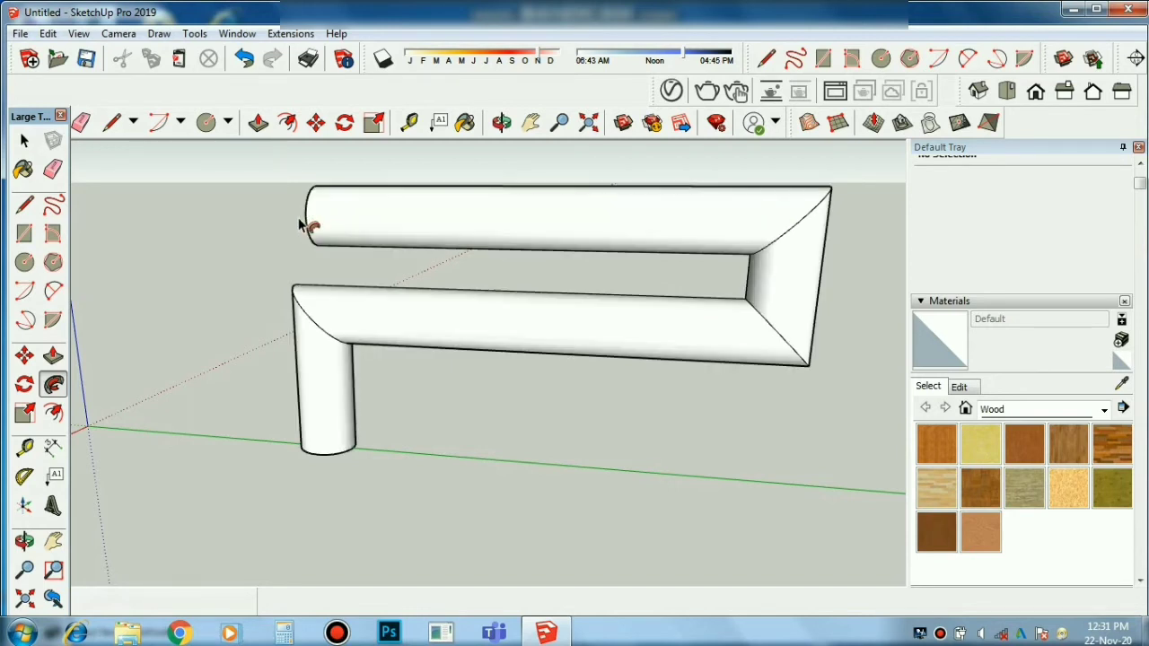
{"action": "key", "text": "space"}
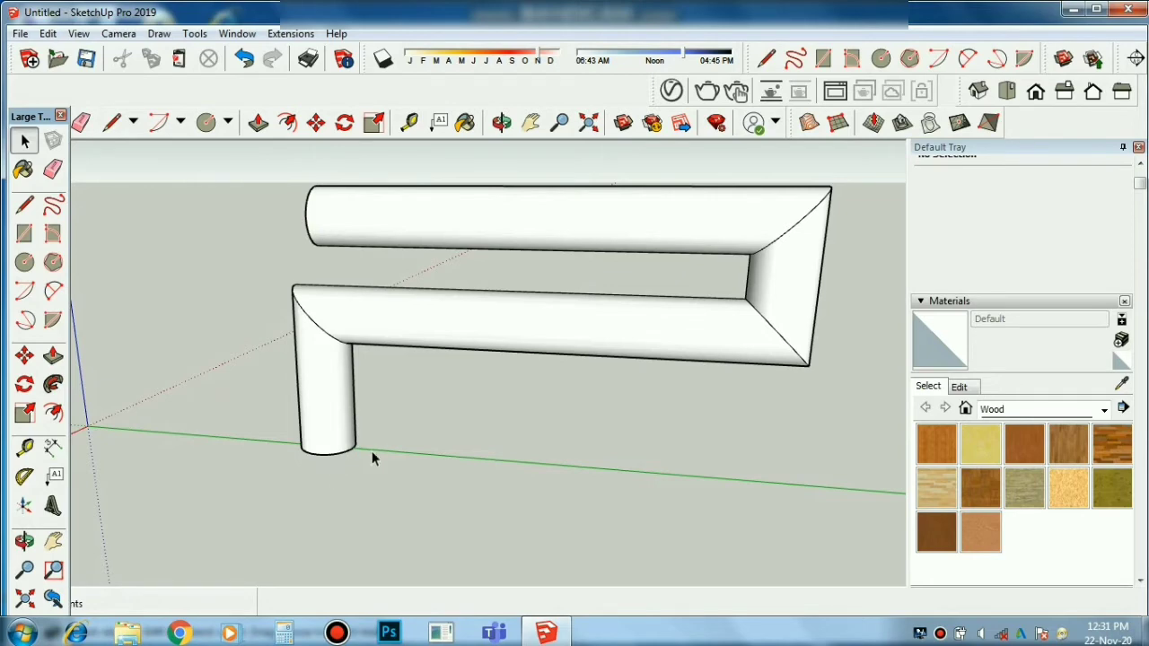
Draw a wavy freehand curve beside the pipe, running from in front of the green axis to behind it
{"action": "middle_click_drag", "start_coordinate": [374, 458], "coordinate": [512, 456]}
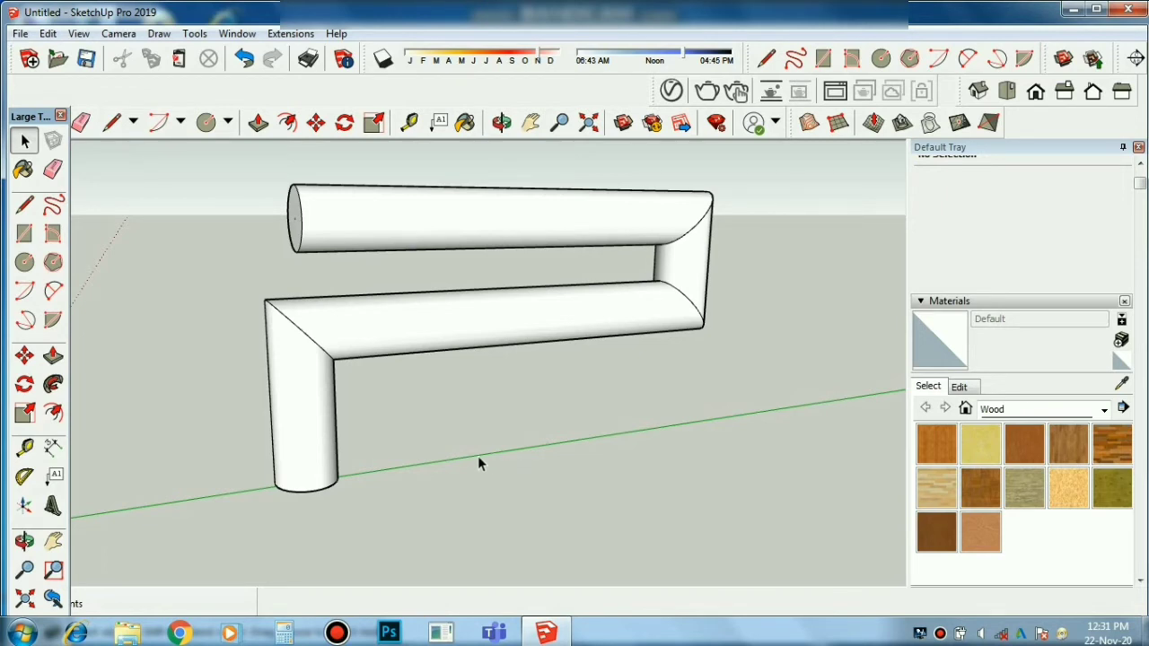
{"action": "scroll", "coordinate": [351, 460], "scroll_direction": "down", "scroll_amount": 4}
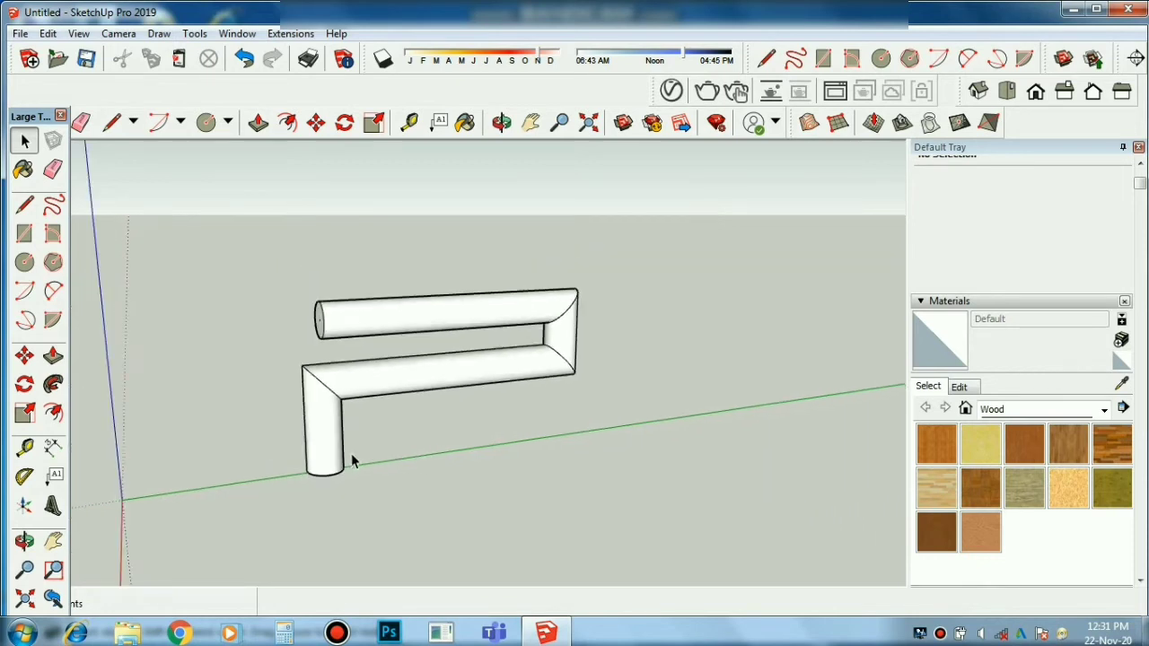
{"action": "middle_click_drag", "start_coordinate": [417, 460], "coordinate": [459, 483]}
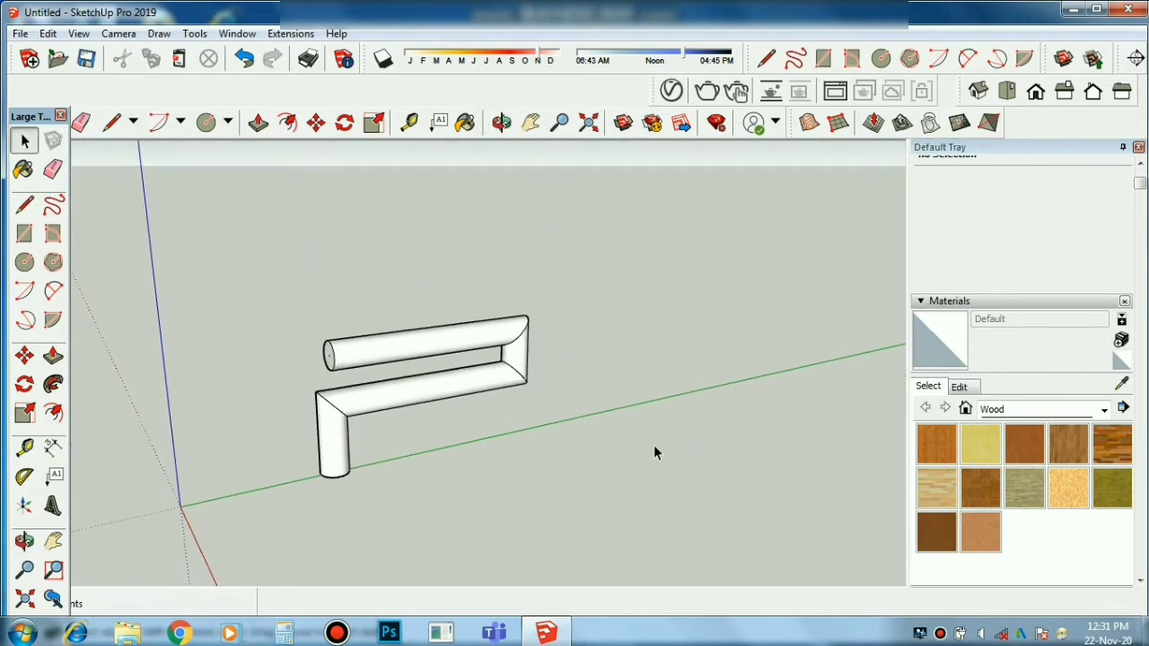
{"action": "scroll", "coordinate": [654, 444], "scroll_direction": "up", "scroll_amount": 2}
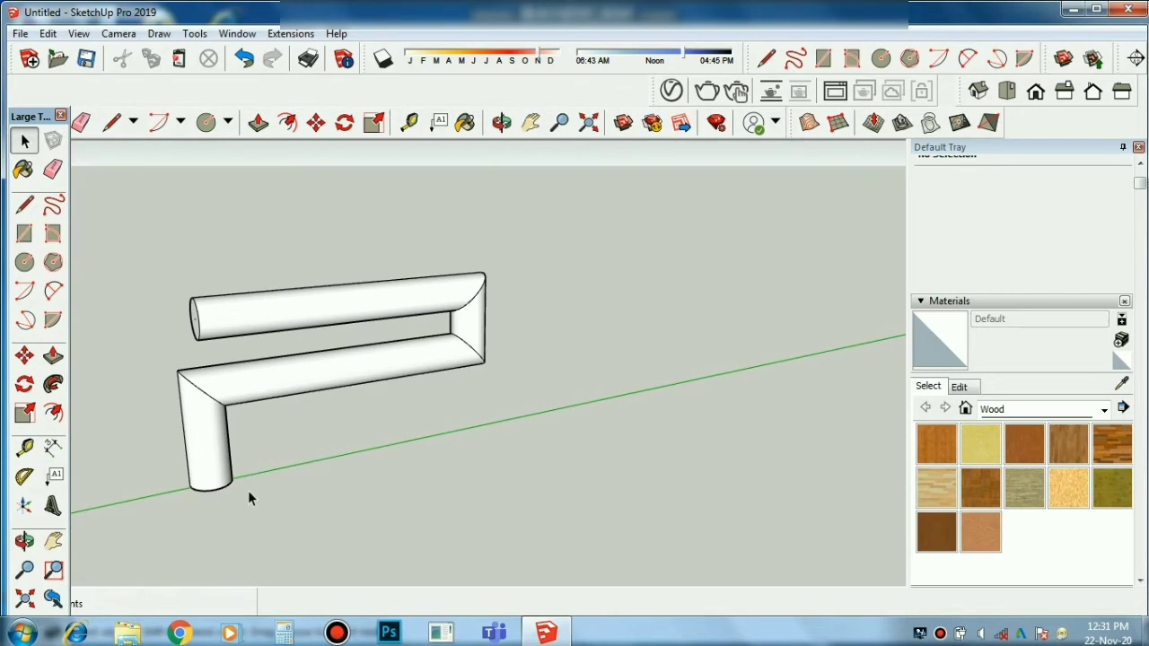
{"action": "left_click", "coordinate": [182, 125]}
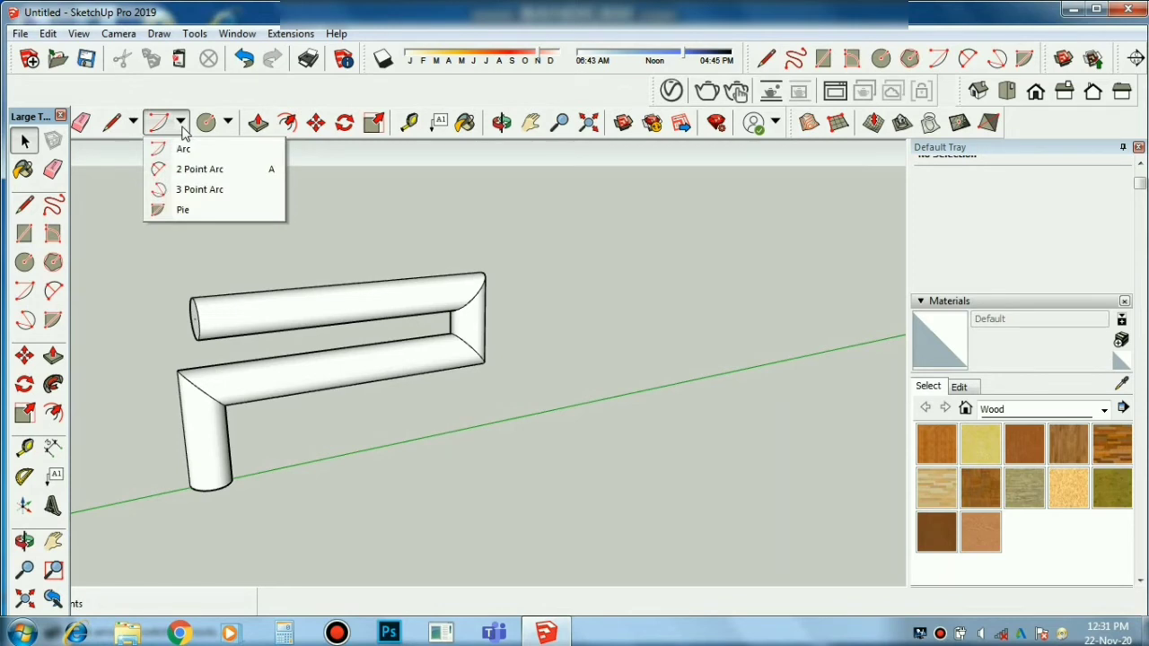
{"action": "left_click", "coordinate": [227, 122]}
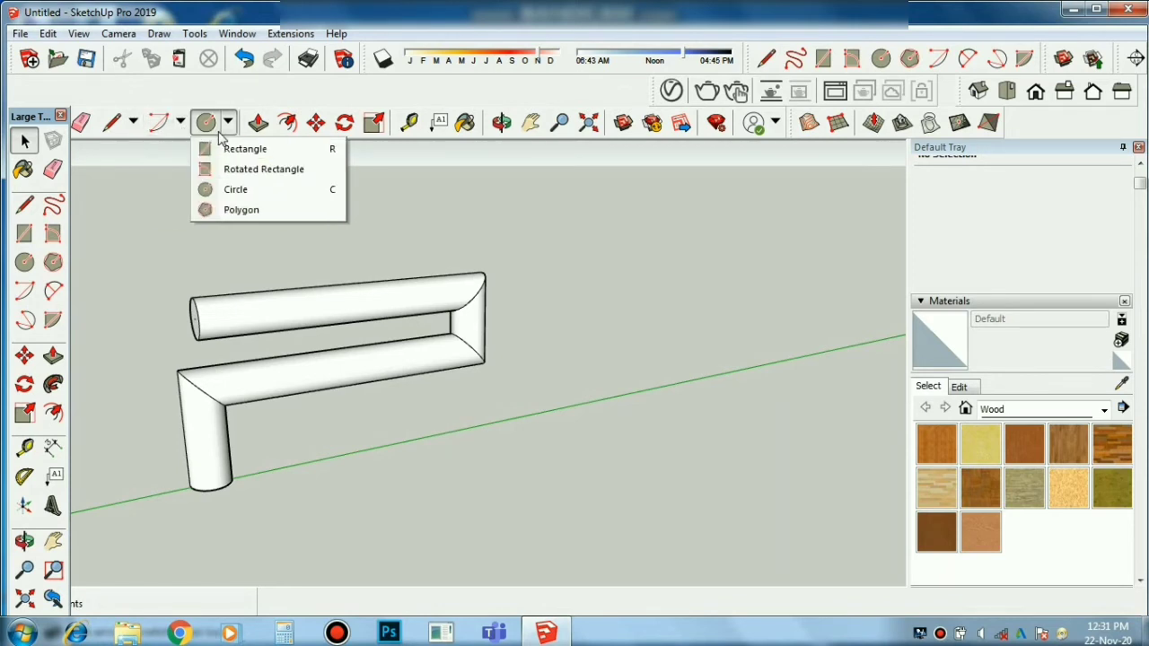
{"action": "left_click", "coordinate": [134, 124]}
{"action": "left_click", "coordinate": [135, 124]}
{"action": "left_click", "coordinate": [135, 124]}
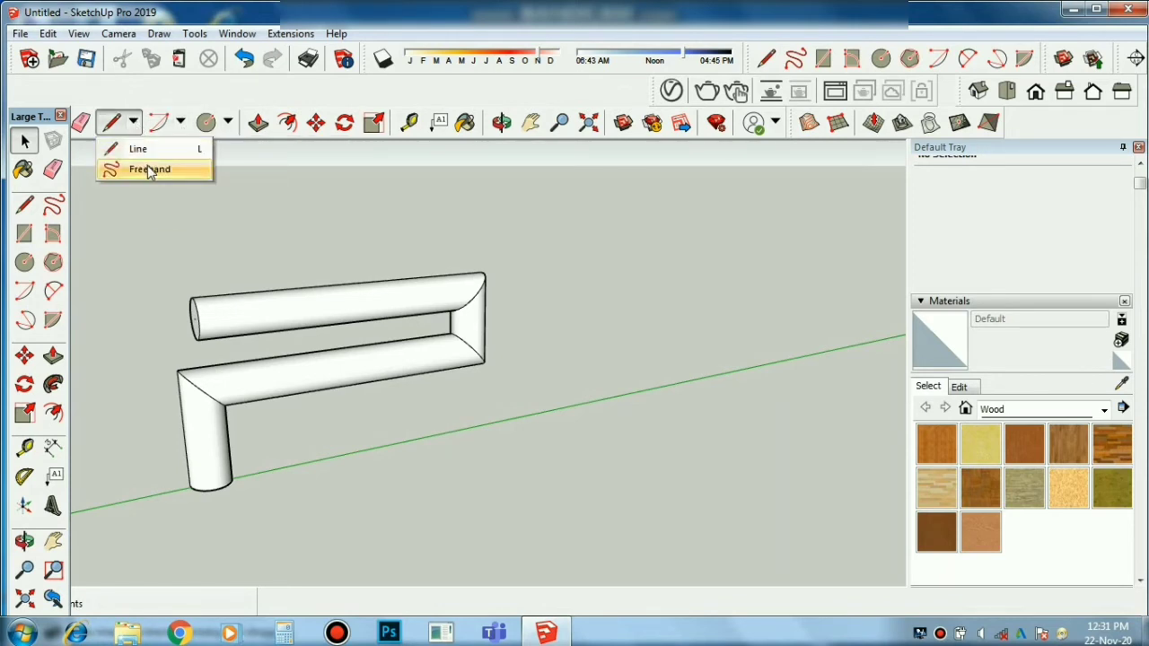
{"action": "left_click", "coordinate": [149, 169]}
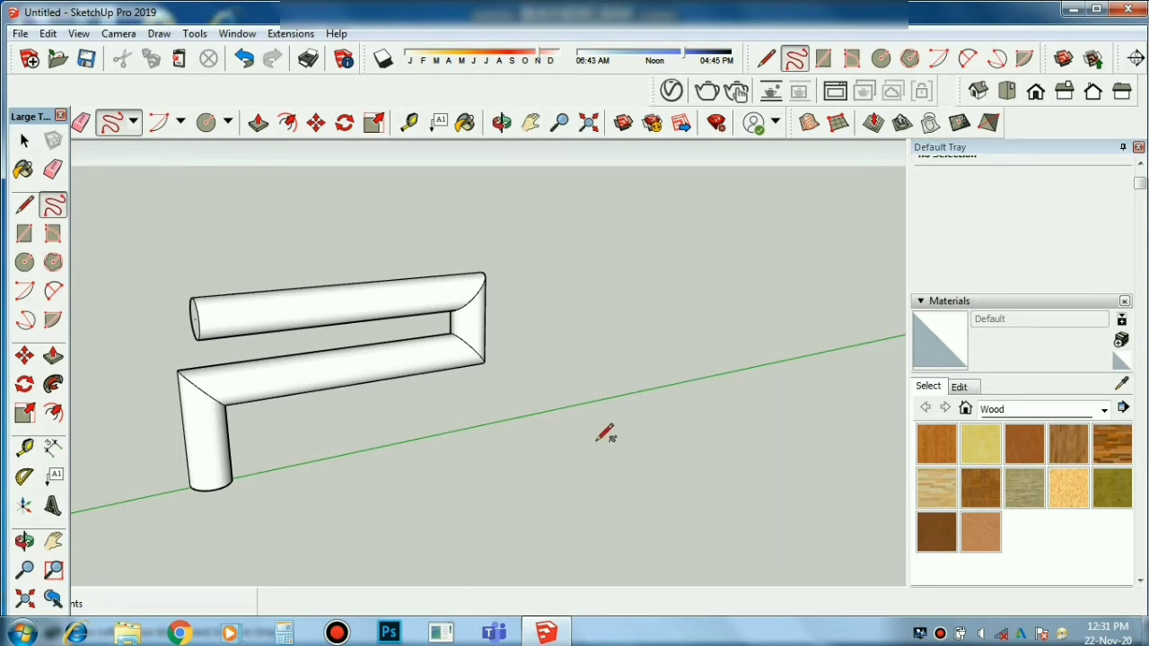
{"action": "mouse_move", "coordinate": [596, 442]}
{"action": "left_mouse_down"}
{"action": "mouse_move", "coordinate": [687, 328]}
{"action": "mouse_move", "coordinate": [854, 259]}
{"action": "left_mouse_up"}
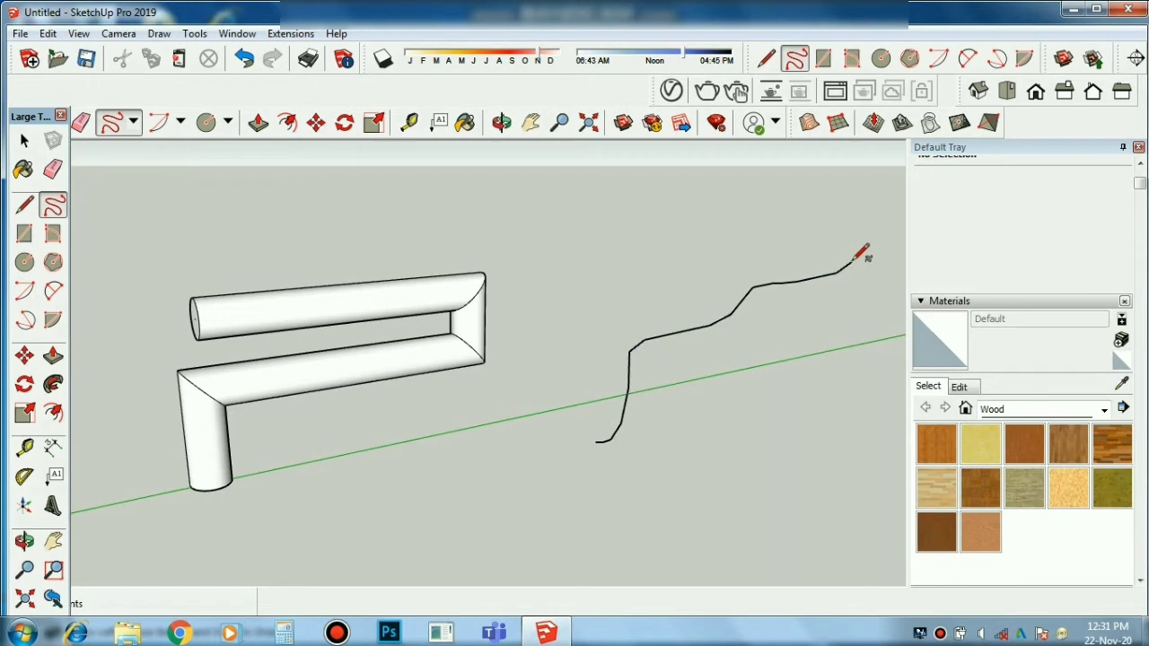
{"action": "key", "text": "space"}
Draw an upright six-sided polygon with a radius of about 1' 11", facing the green axis direction and centred on the freehand curve's near end
{"action": "middle_click_drag", "start_coordinate": [652, 482], "coordinate": [595, 466]}
{"action": "scroll", "coordinate": [599, 464], "scroll_direction": "up", "scroll_amount": 3}
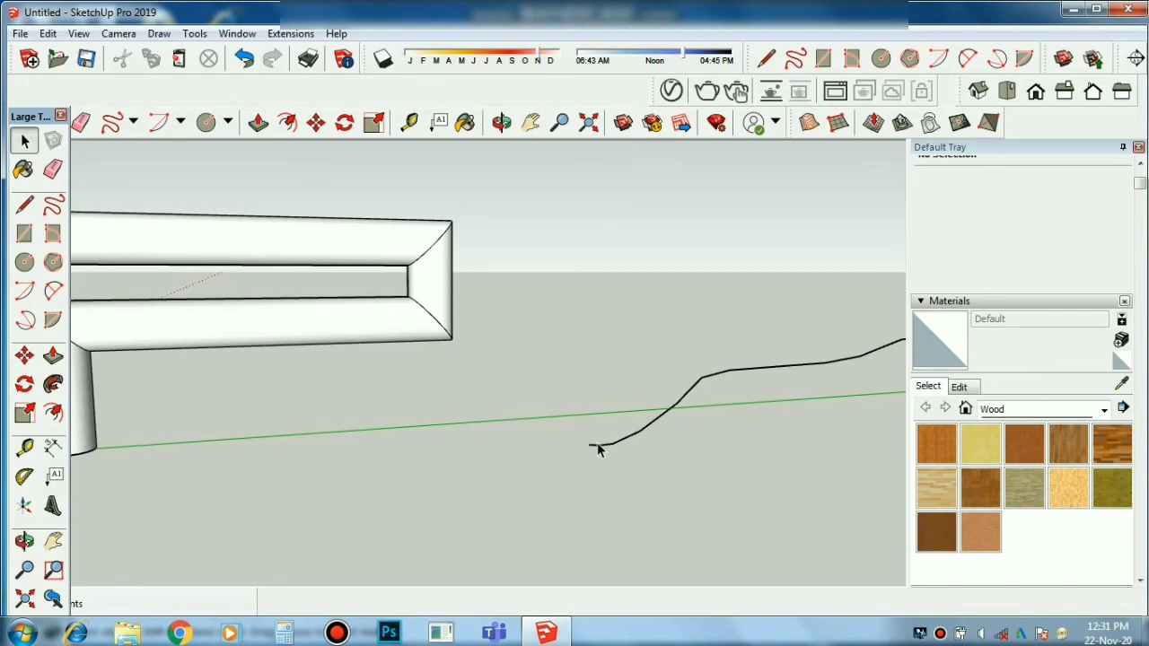
{"action": "left_click", "coordinate": [229, 126]}
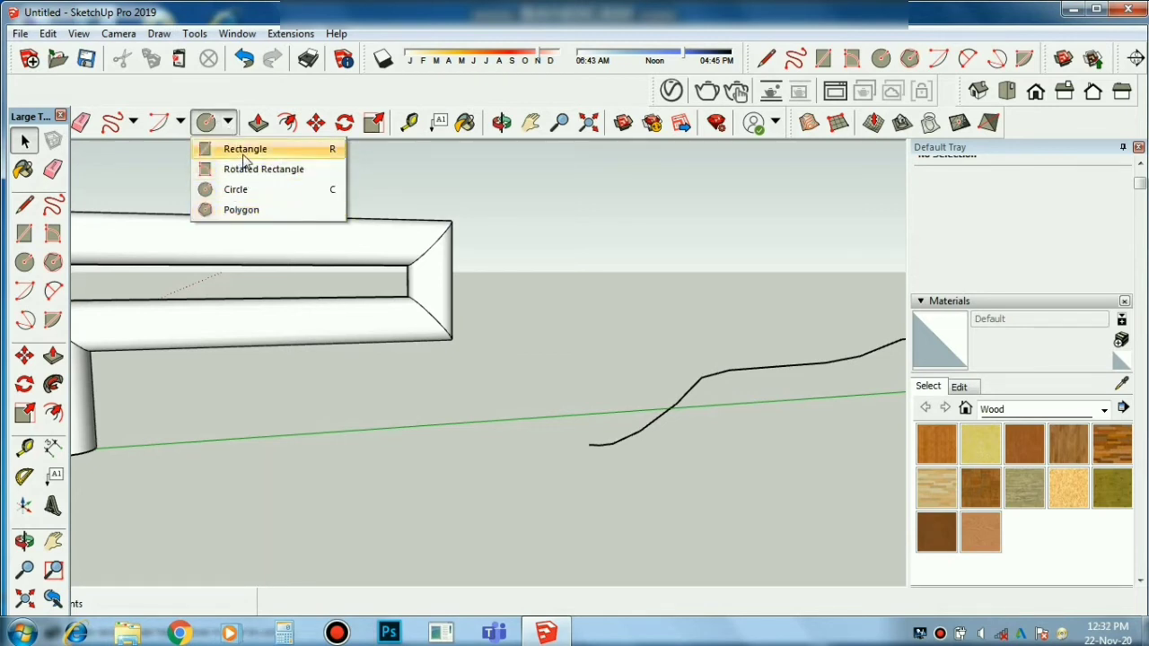
{"action": "left_click", "coordinate": [243, 212]}
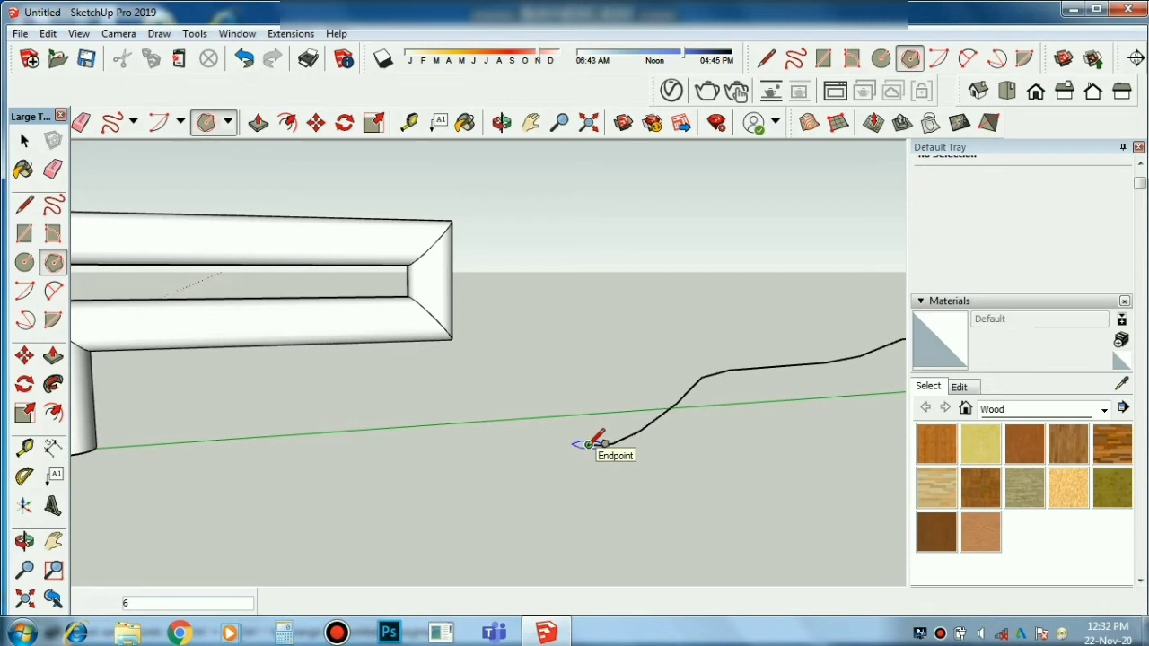
{"action": "key", "text": "Left"}
{"action": "left_click", "coordinate": [589, 443]}
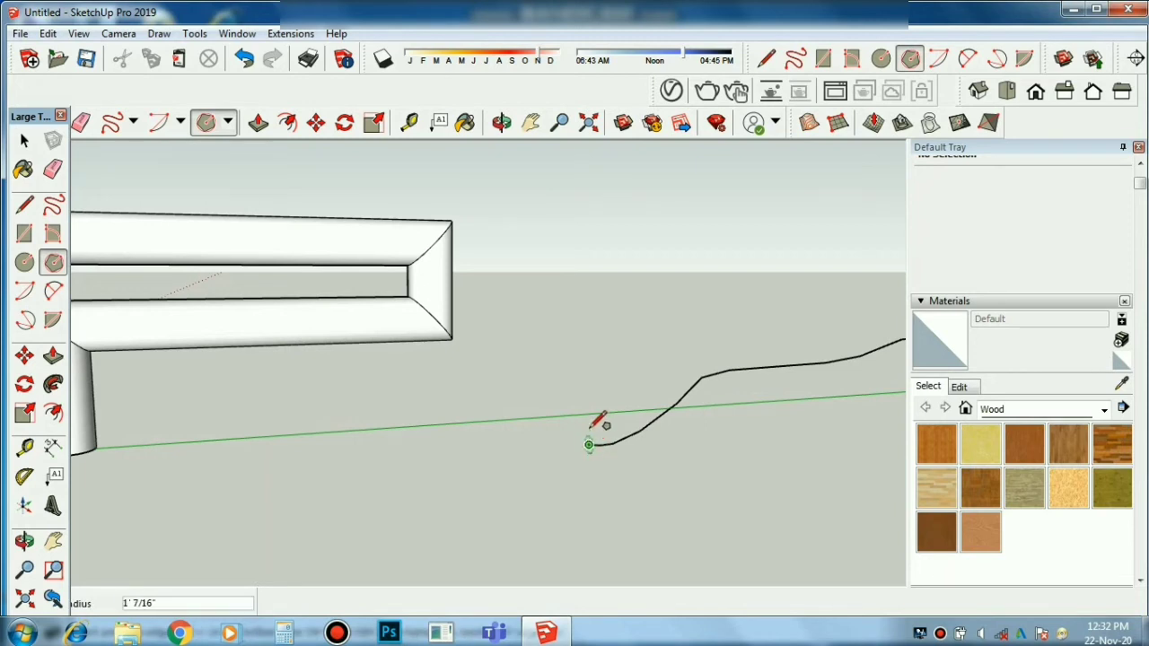
{"action": "left_click", "coordinate": [601, 411]}
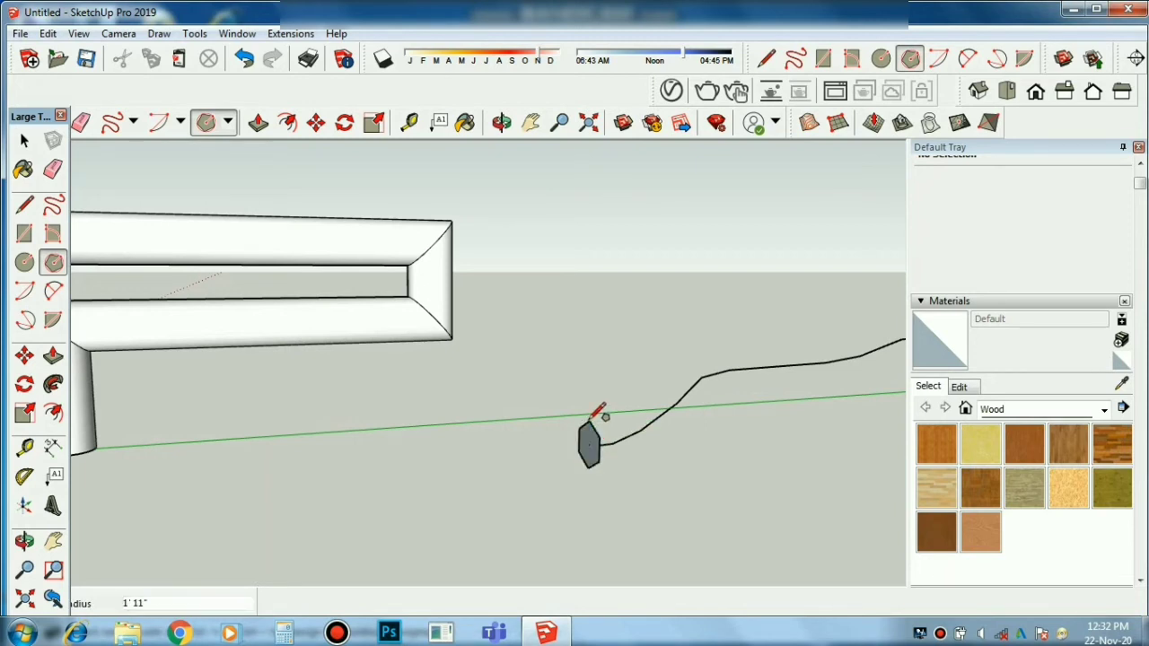
{"action": "key", "text": "space"}
{"action": "middle_click_drag", "start_coordinate": [561, 491], "coordinate": [625, 478]}
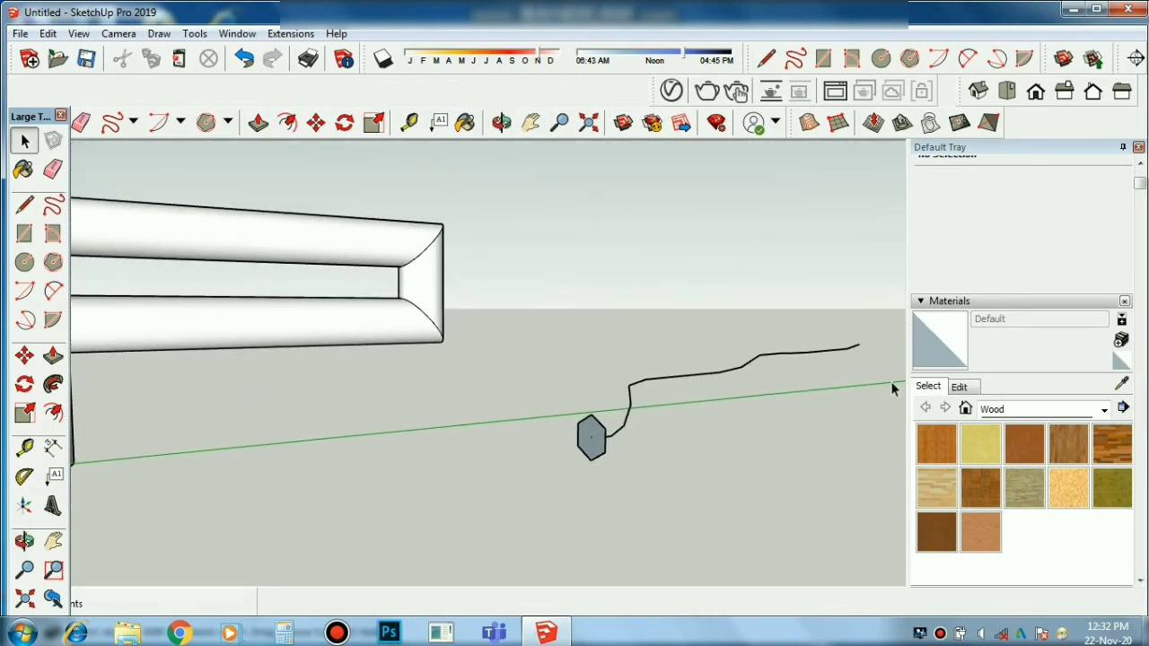
Sweep the hexagon along the entire freehand curve with Follow Me, from its near end to its far end
{"action": "middle_click_drag", "start_coordinate": [719, 467], "coordinate": [397, 384]}
{"action": "scroll", "coordinate": [397, 384], "scroll_direction": "up", "scroll_amount": 3}
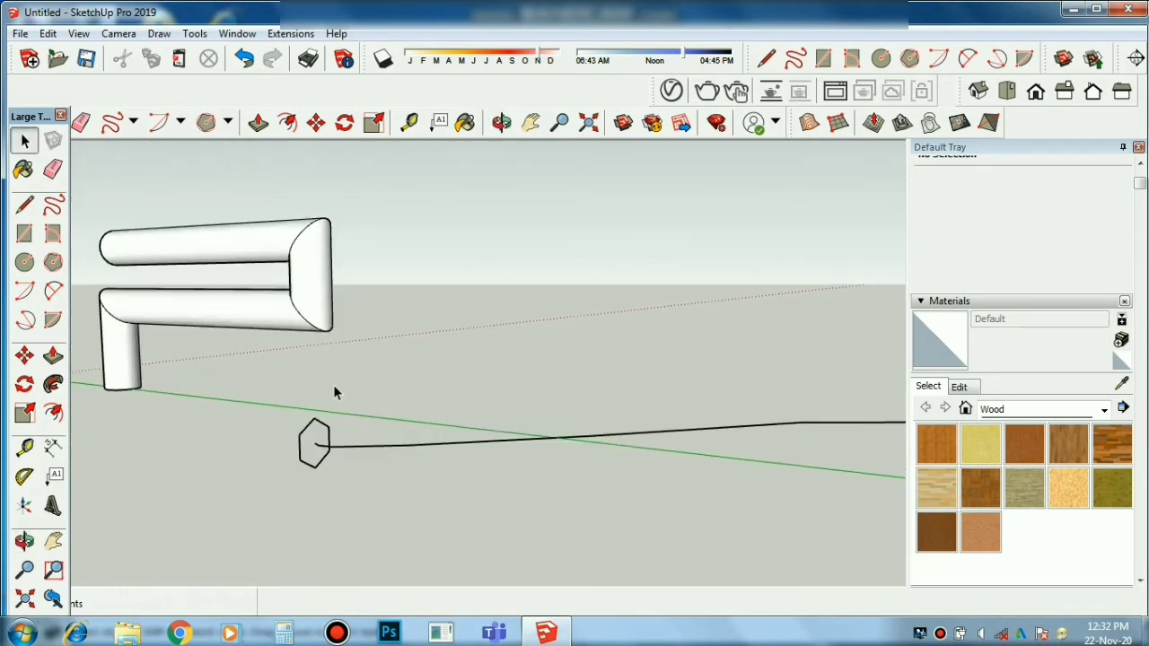
{"action": "left_click", "coordinate": [54, 384]}
{"action": "left_click", "coordinate": [311, 454]}
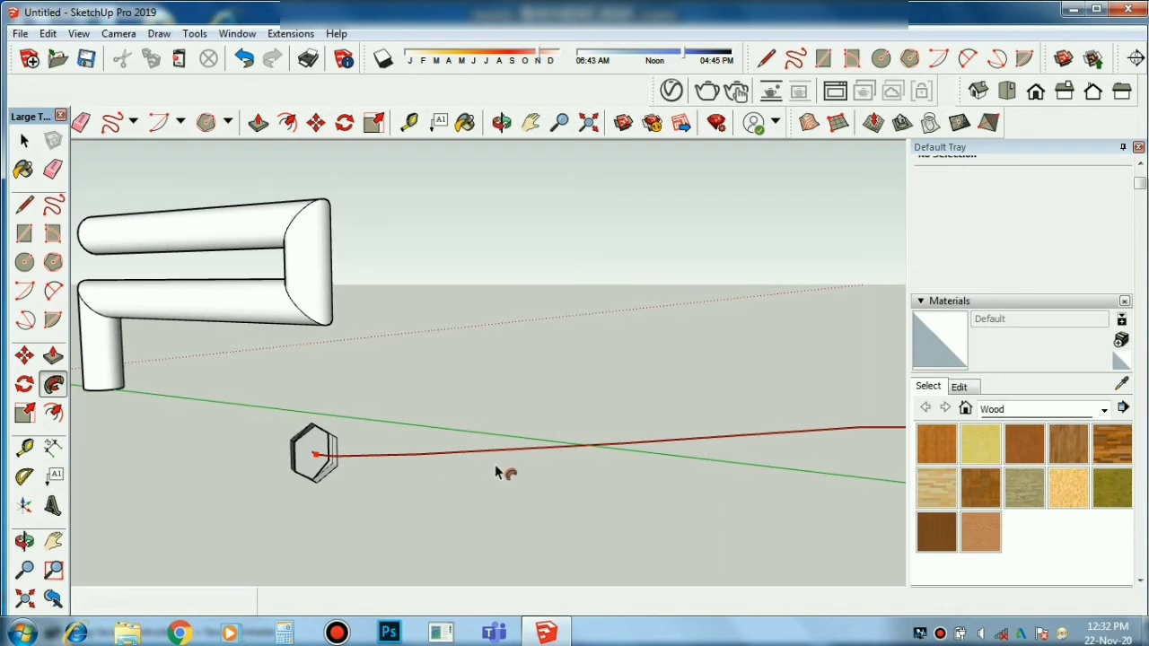
{"action": "scroll", "coordinate": [759, 453], "scroll_direction": "down", "scroll_amount": 2}
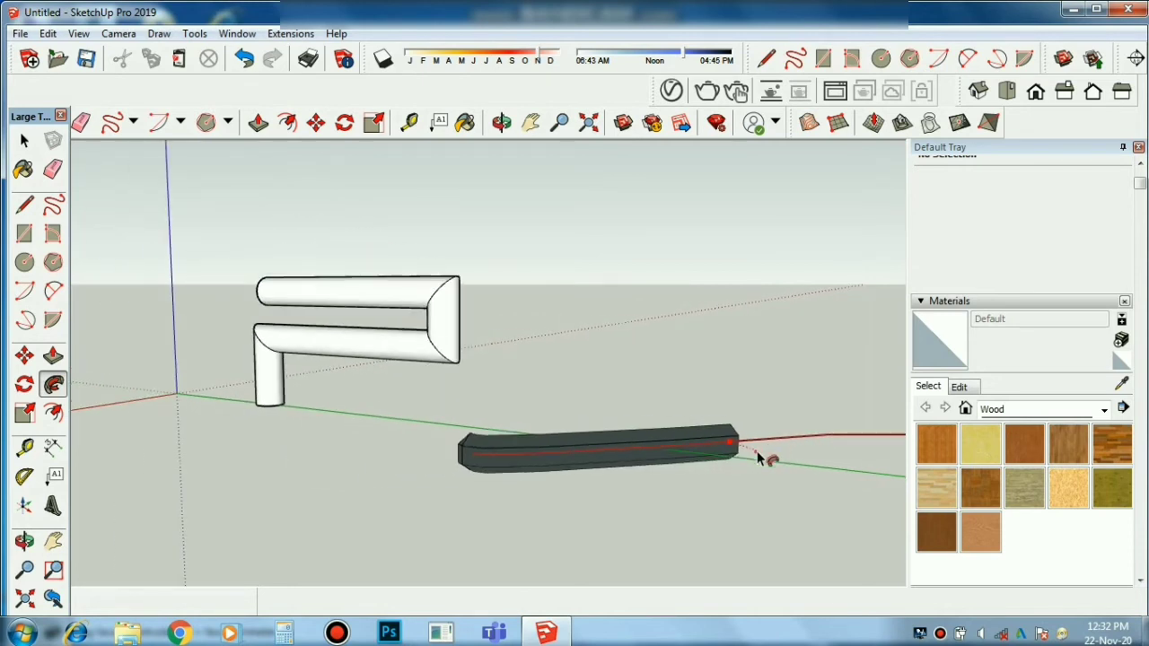
{"action": "scroll", "coordinate": [758, 456], "scroll_direction": "down", "scroll_amount": 3}
{"action": "middle_click_drag", "start_coordinate": [757, 456], "coordinate": [925, 498]}
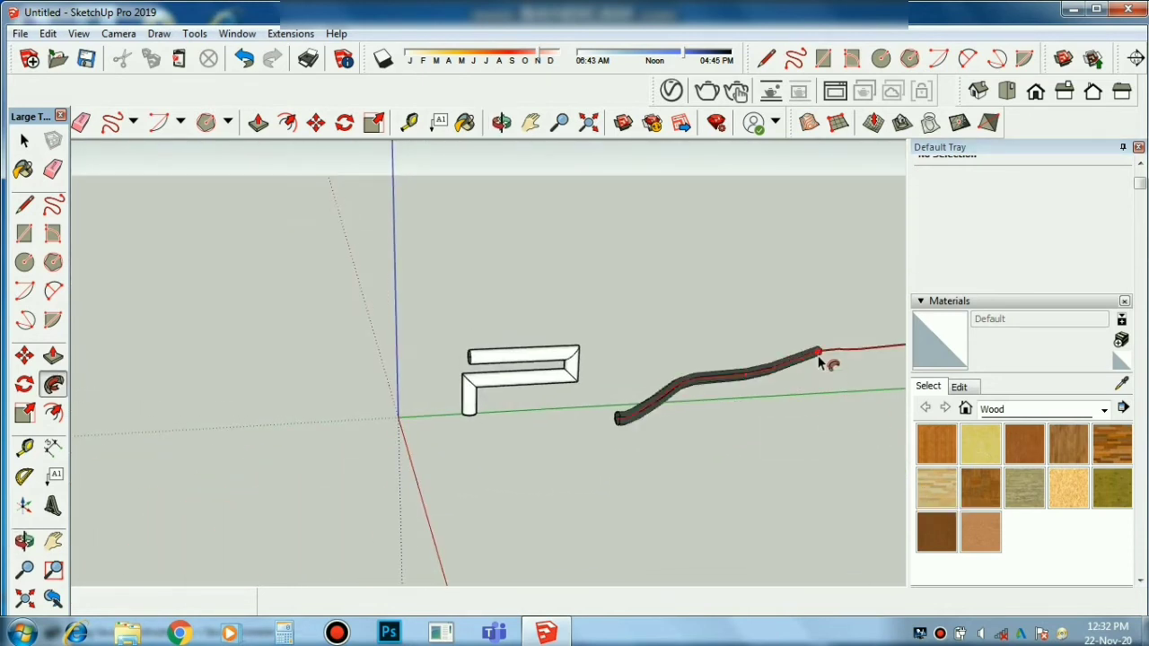
{"action": "scroll", "coordinate": [840, 361], "scroll_direction": "down", "scroll_amount": 3}
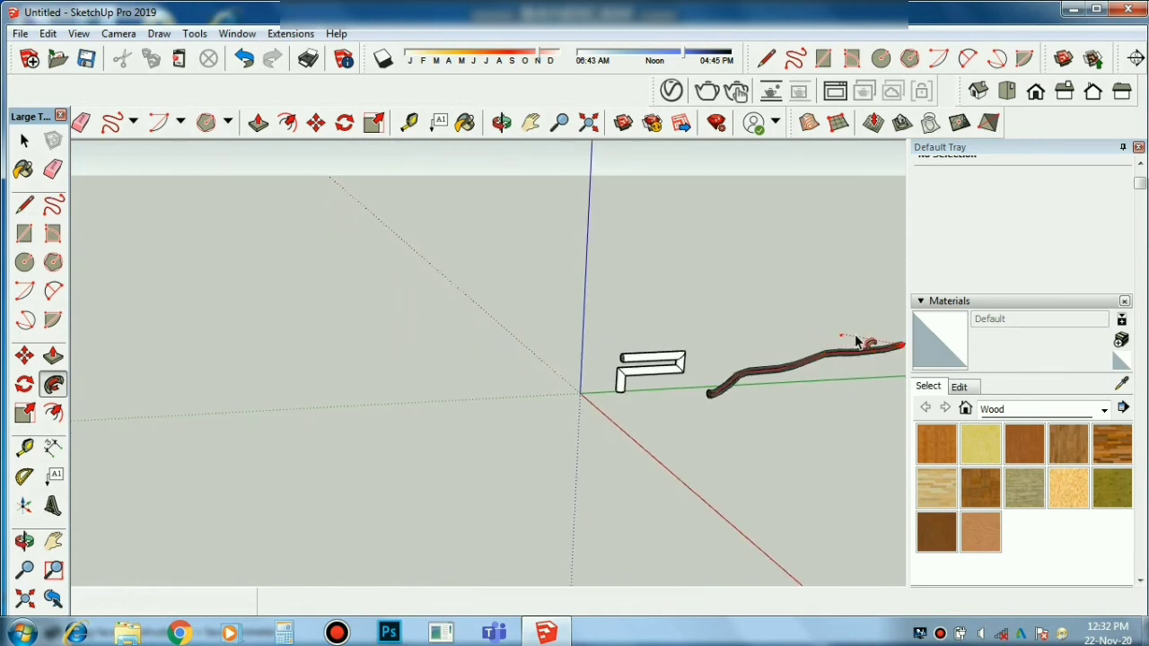
{"action": "middle_click_drag", "start_coordinate": [859, 341], "coordinate": [797, 328]}
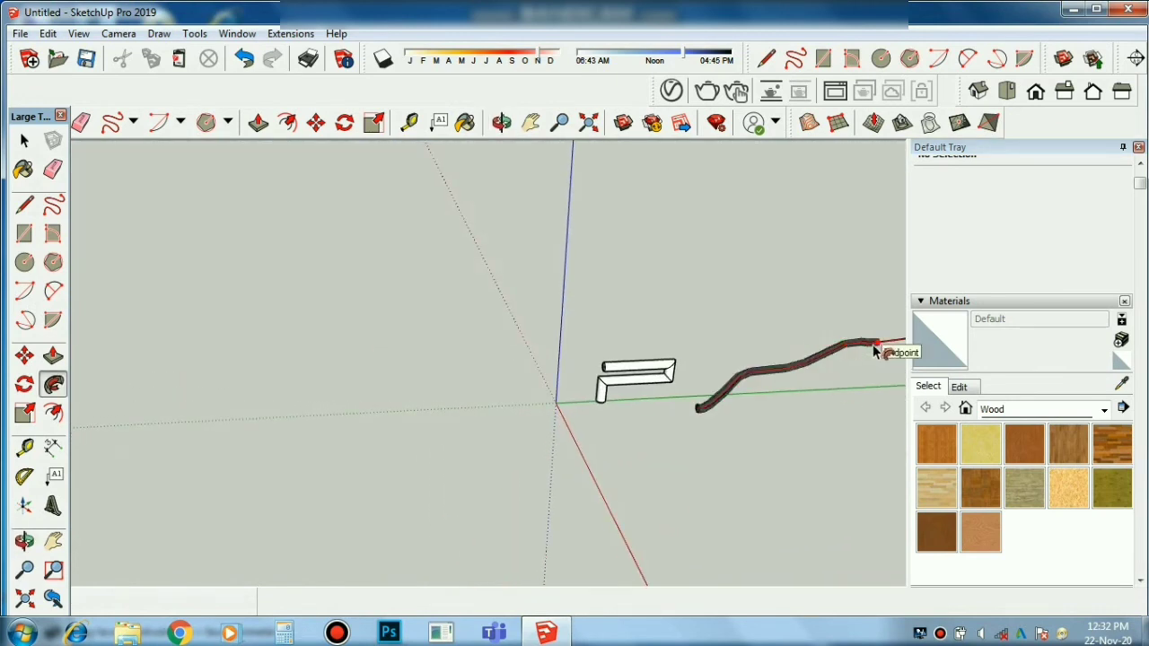
{"action": "middle_click_drag", "start_coordinate": [601, 459], "coordinate": [746, 388]}
{"action": "scroll", "coordinate": [797, 244], "scroll_direction": "up", "scroll_amount": 5}
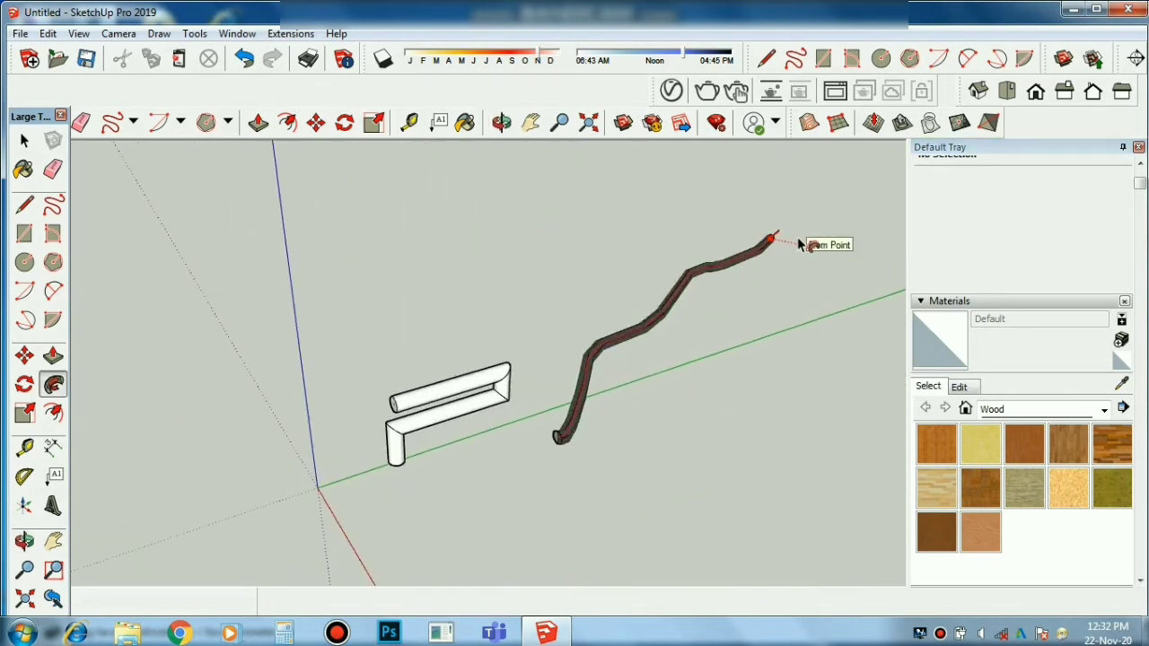
{"action": "left_click", "coordinate": [788, 232]}
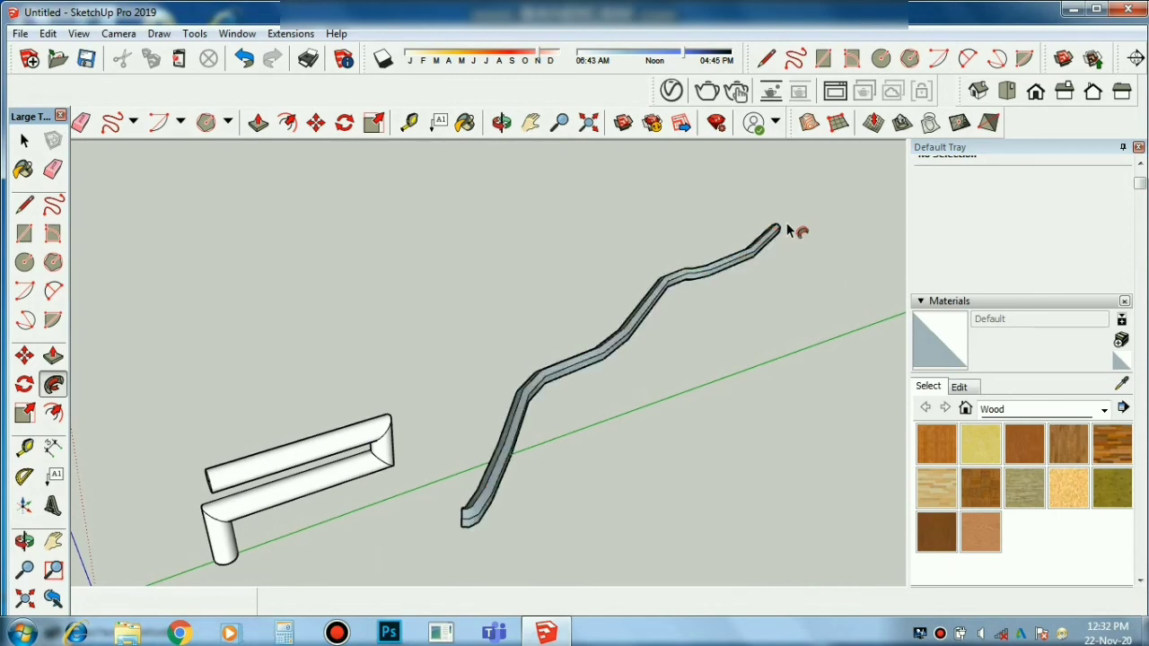
{"action": "key", "text": "space"}
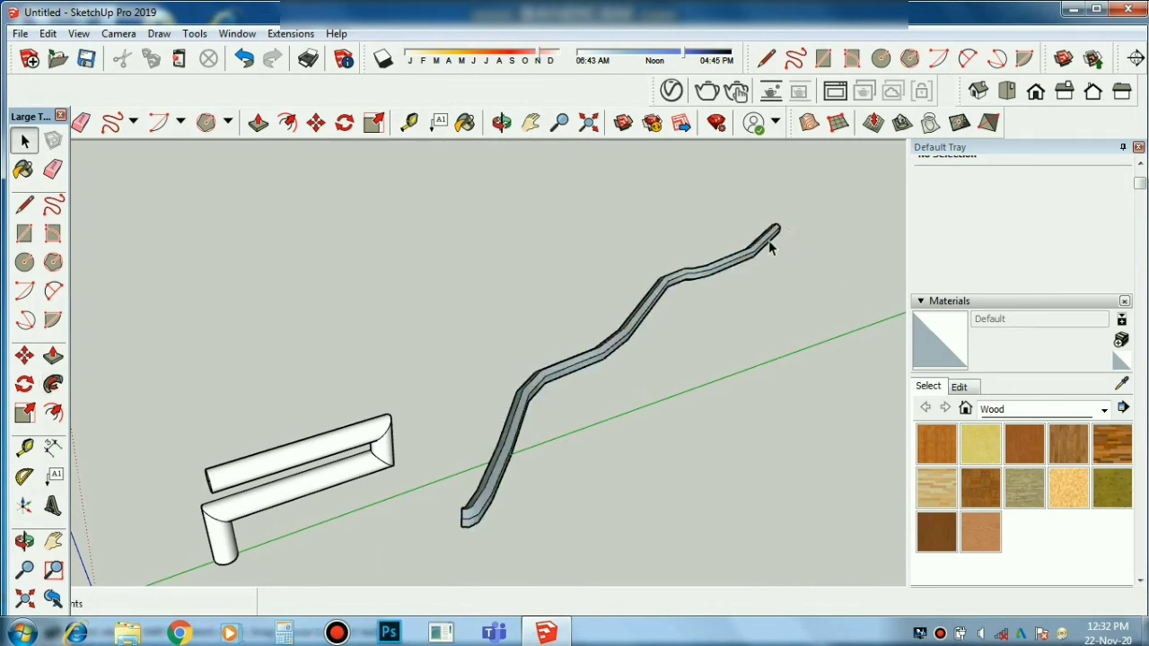
Examine the swept hexagonal bar beside the bent pipe from several angles, through the standard and isometric views, and close up at its hexagonal end
{"action": "middle_click_drag", "start_coordinate": [472, 565], "coordinate": [511, 422]}
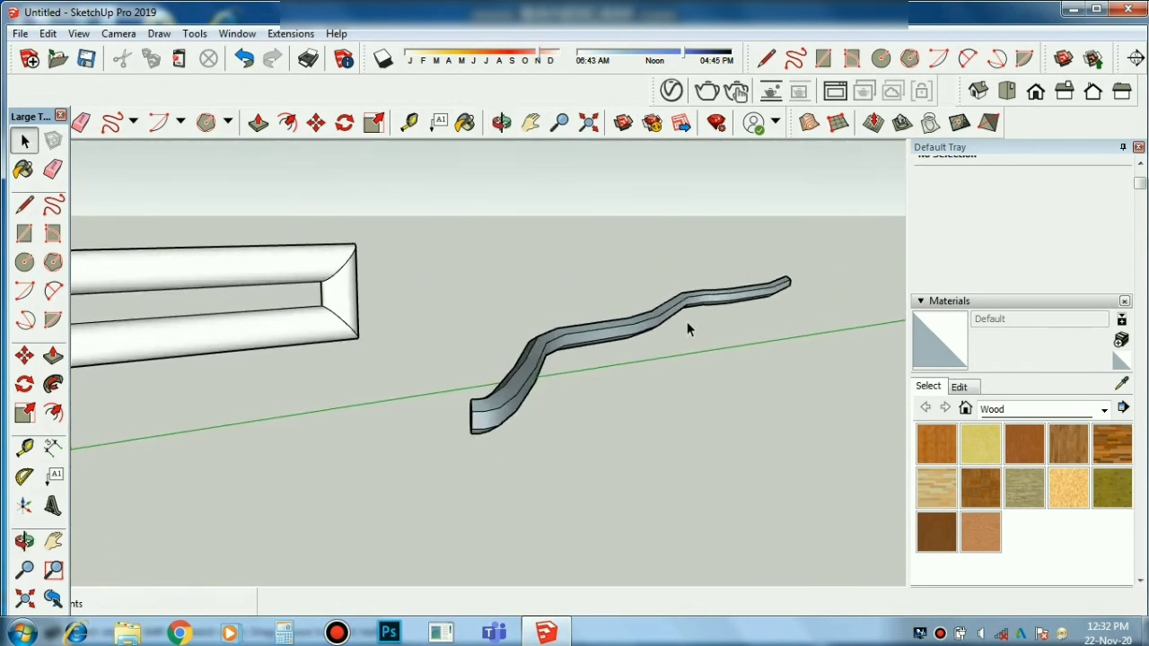
{"action": "scroll", "coordinate": [834, 260], "scroll_direction": "up", "scroll_amount": 2}
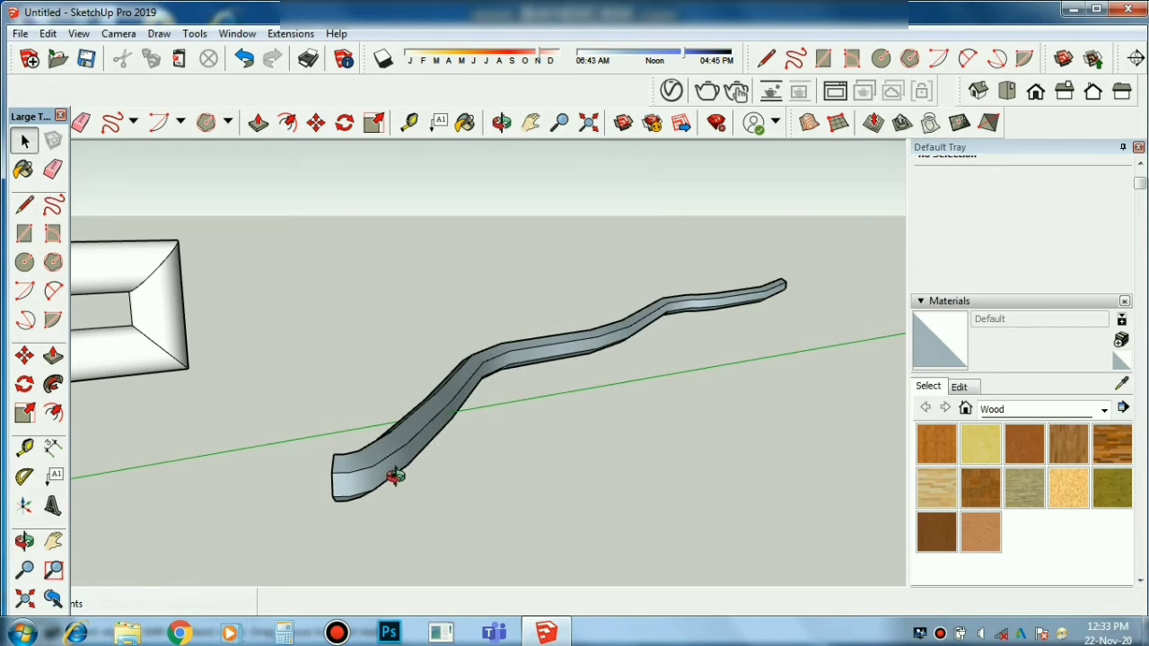
{"action": "mouse_move", "coordinate": [395, 477]}
{"action": "middle_mouse_down"}
{"action": "mouse_move", "coordinate": [493, 461]}
{"action": "mouse_move", "coordinate": [405, 474]}
{"action": "mouse_move", "coordinate": [415, 485]}
{"action": "middle_mouse_up"}
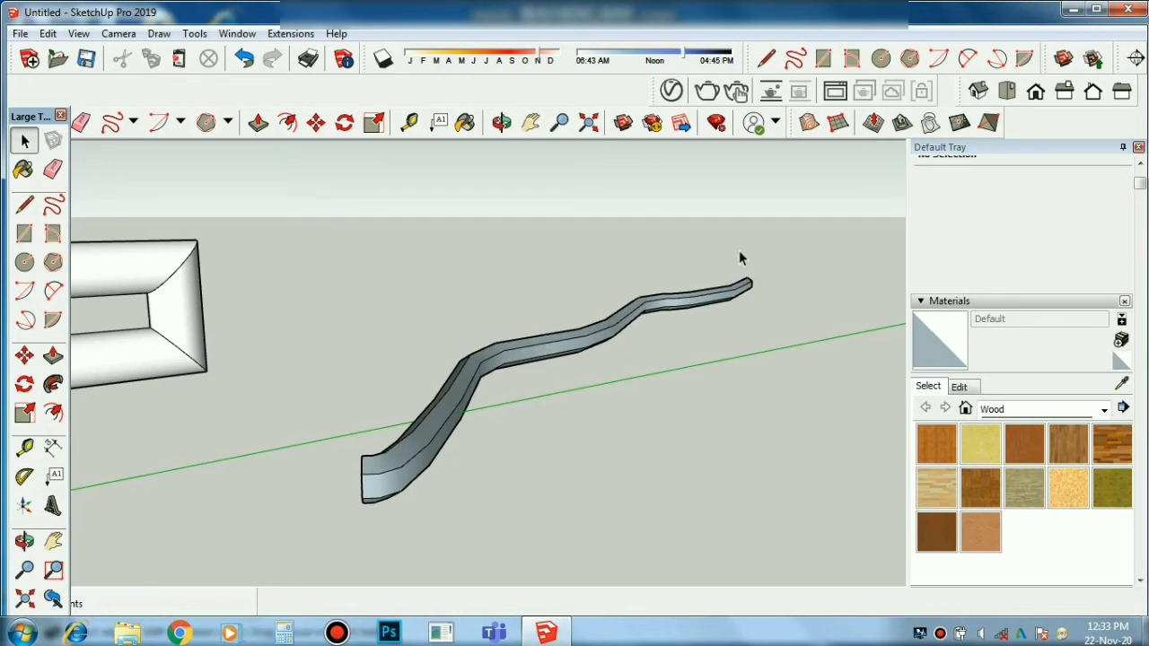
{"action": "scroll", "coordinate": [765, 362], "scroll_direction": "down", "scroll_amount": 5}
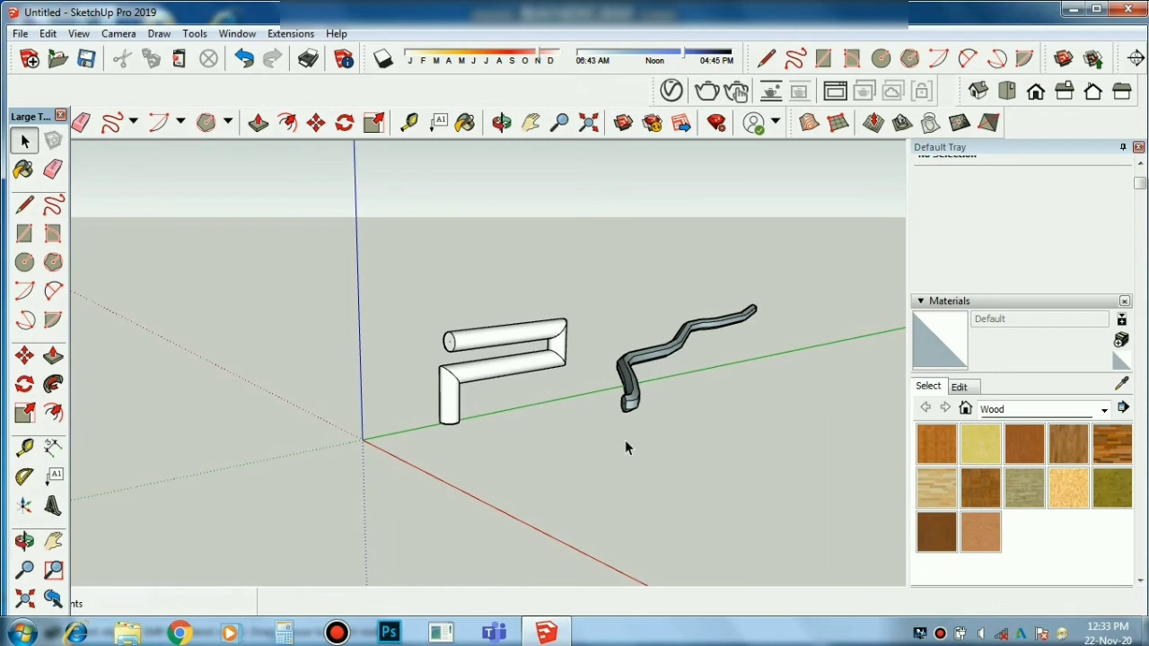
{"action": "scroll", "coordinate": [721, 314], "scroll_direction": "up", "scroll_amount": 4}
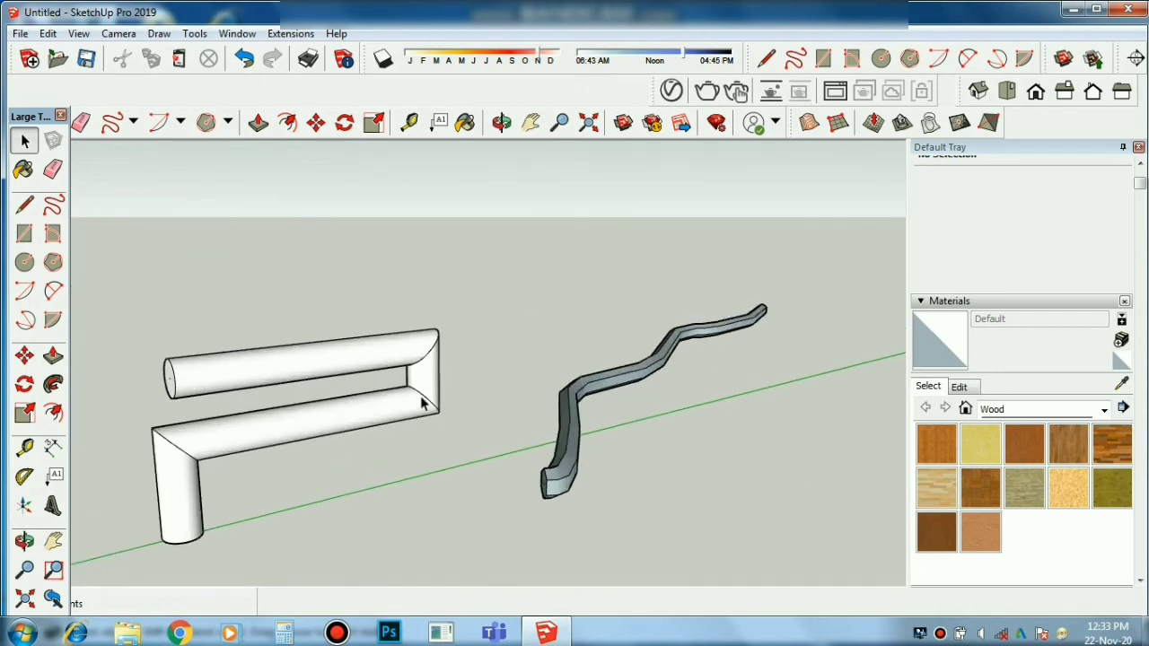
{"action": "left_click", "coordinate": [1006, 90]}
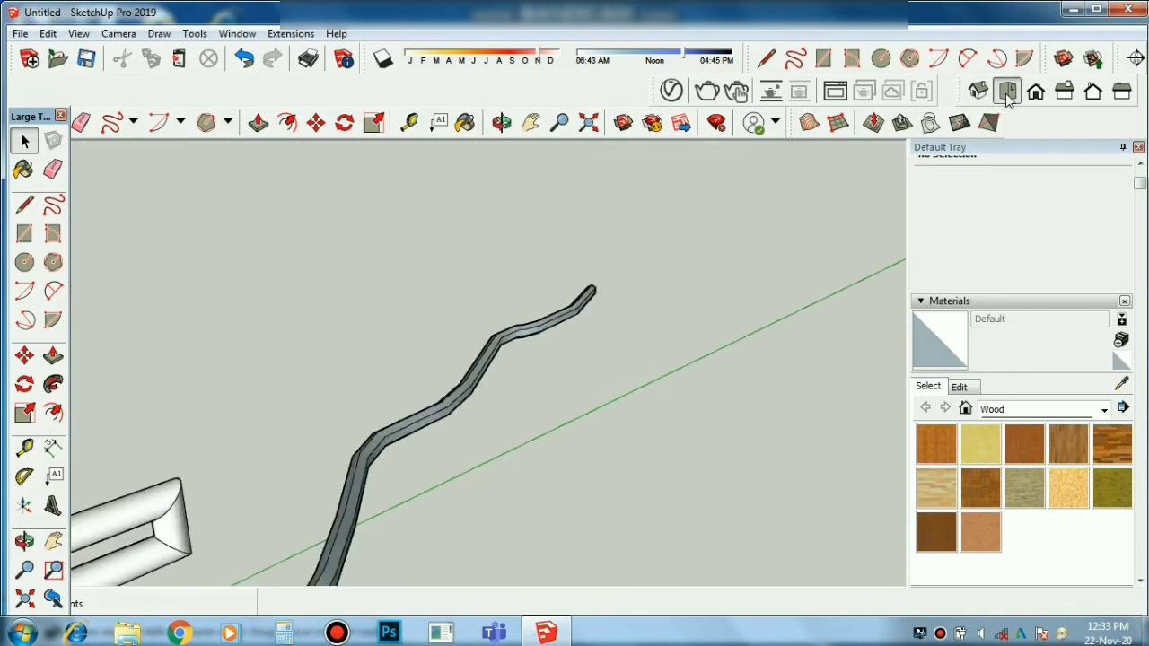
{"action": "left_click", "coordinate": [1035, 92]}
{"action": "left_click", "coordinate": [1064, 91]}
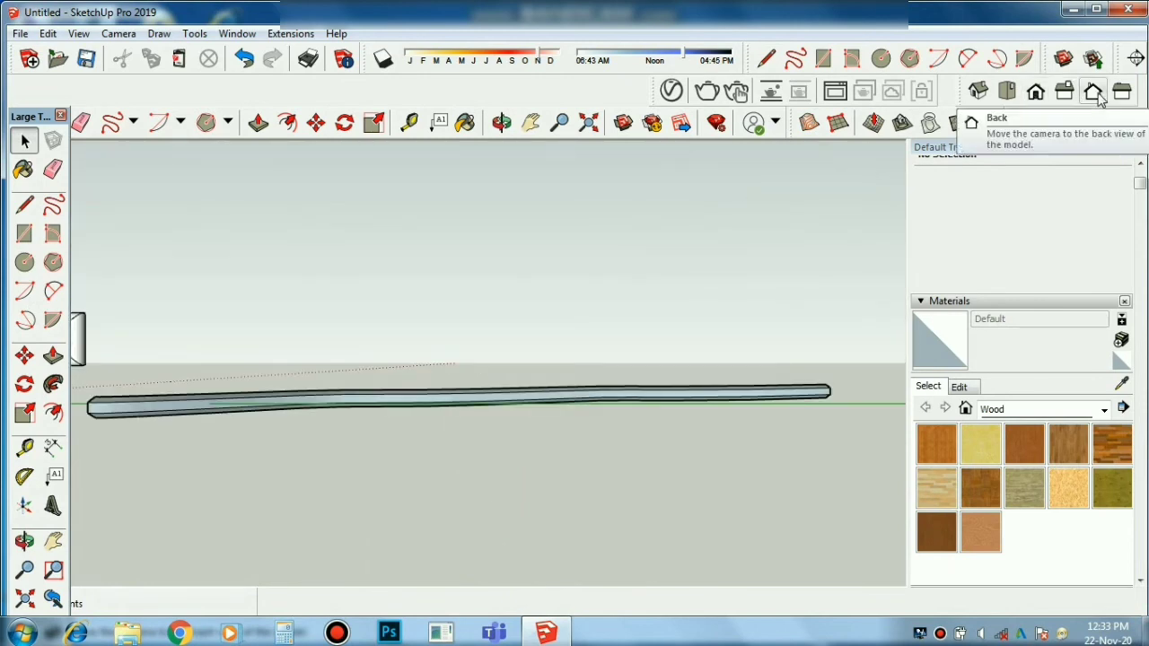
{"action": "left_click", "coordinate": [1092, 92]}
{"action": "left_click", "coordinate": [1121, 93]}
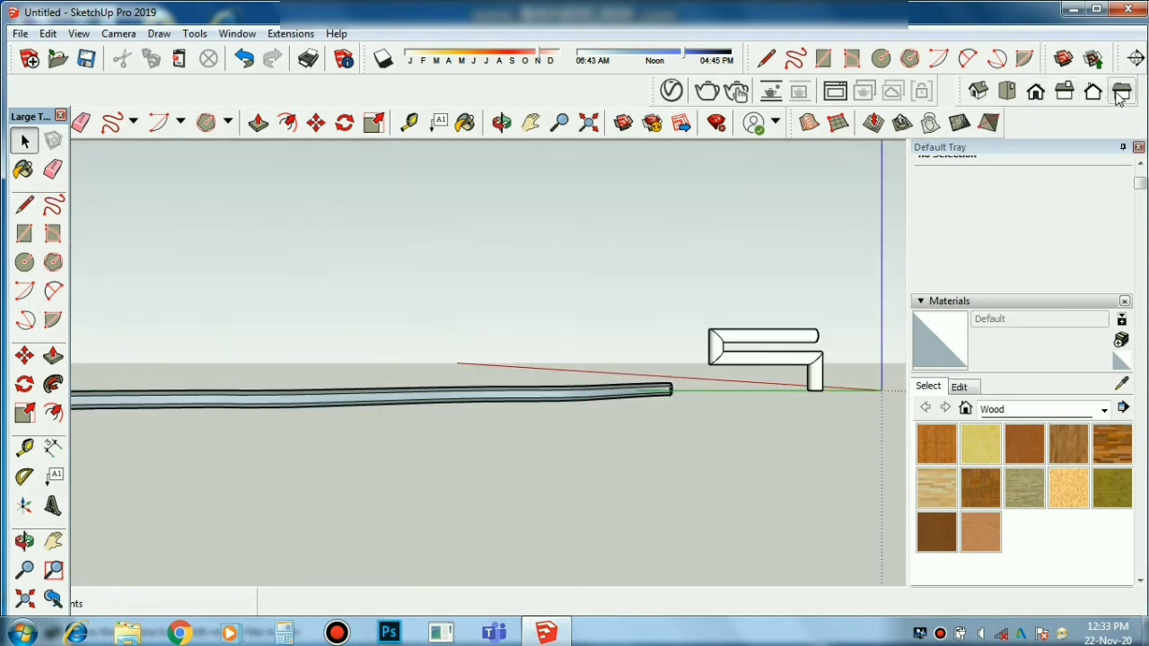
{"action": "left_click", "coordinate": [977, 93]}
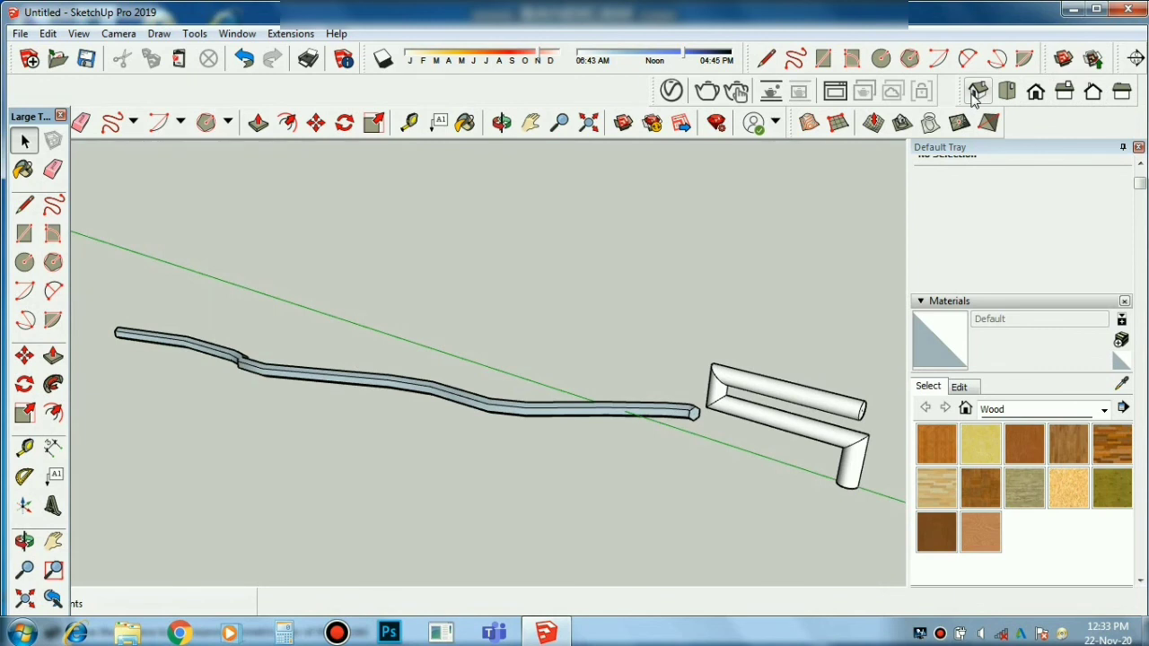
{"action": "scroll", "coordinate": [696, 420], "scroll_direction": "up", "scroll_amount": 5}
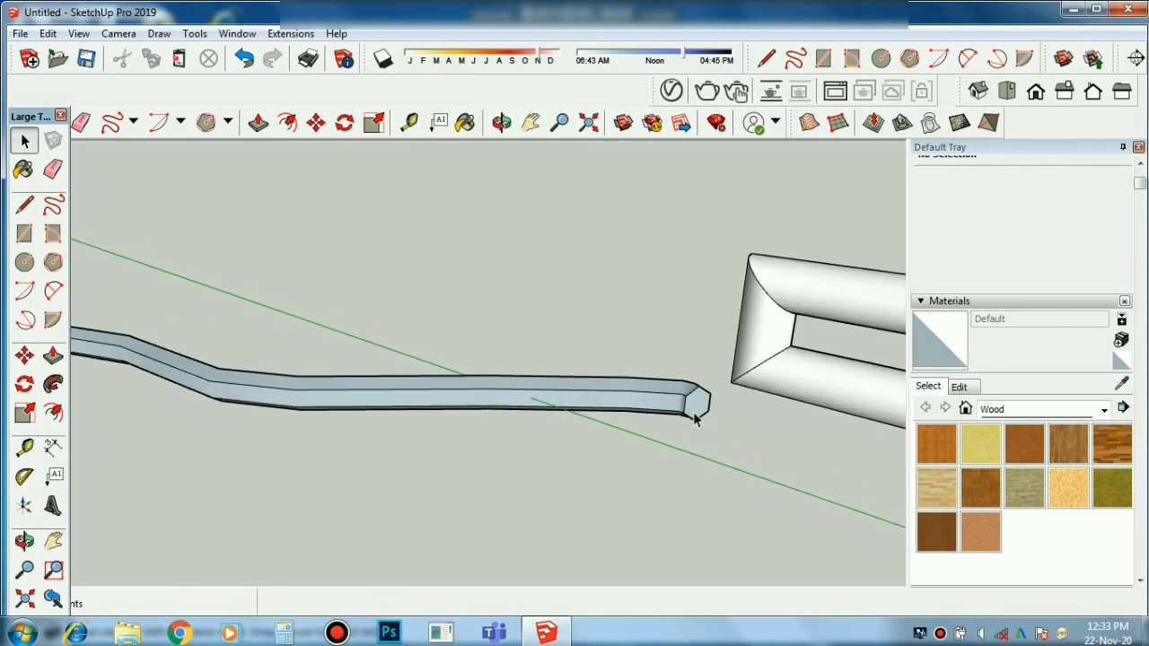
{"action": "scroll", "coordinate": [697, 414], "scroll_direction": "up", "scroll_amount": 3}
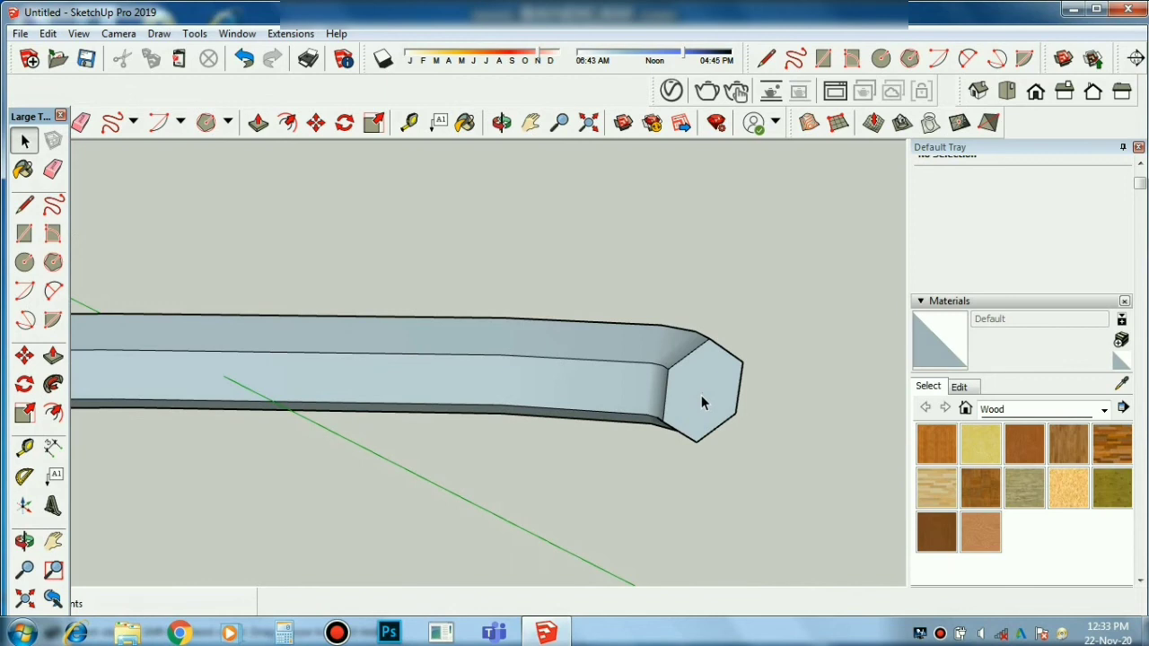
{"action": "scroll", "coordinate": [533, 364], "scroll_direction": "down", "scroll_amount": 6}
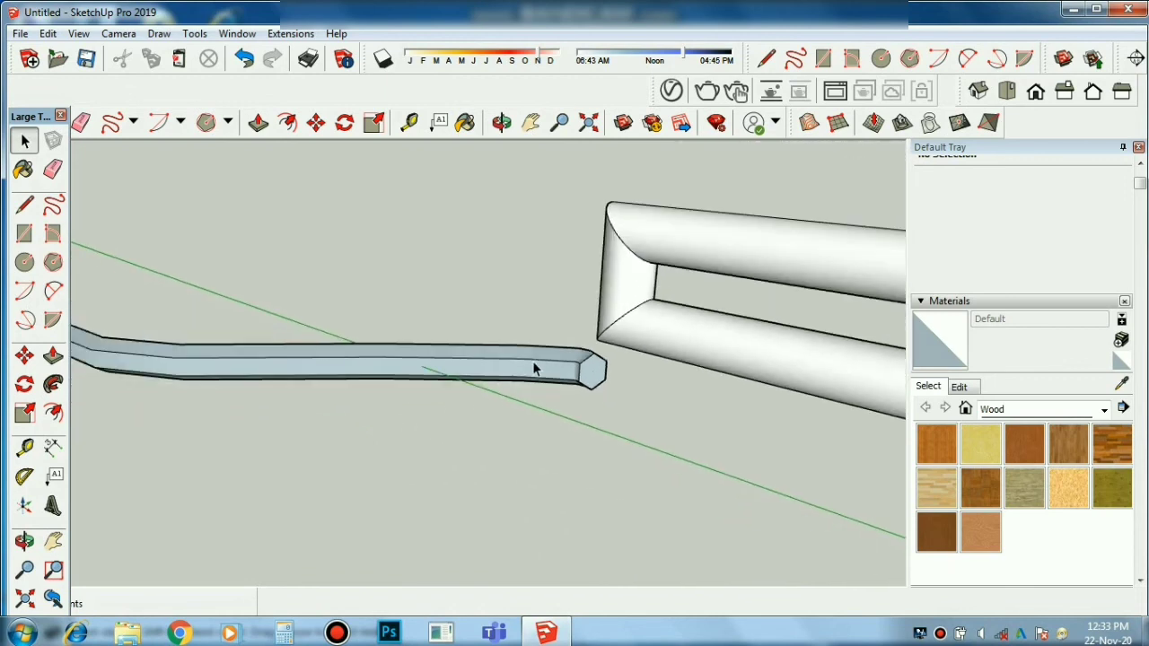